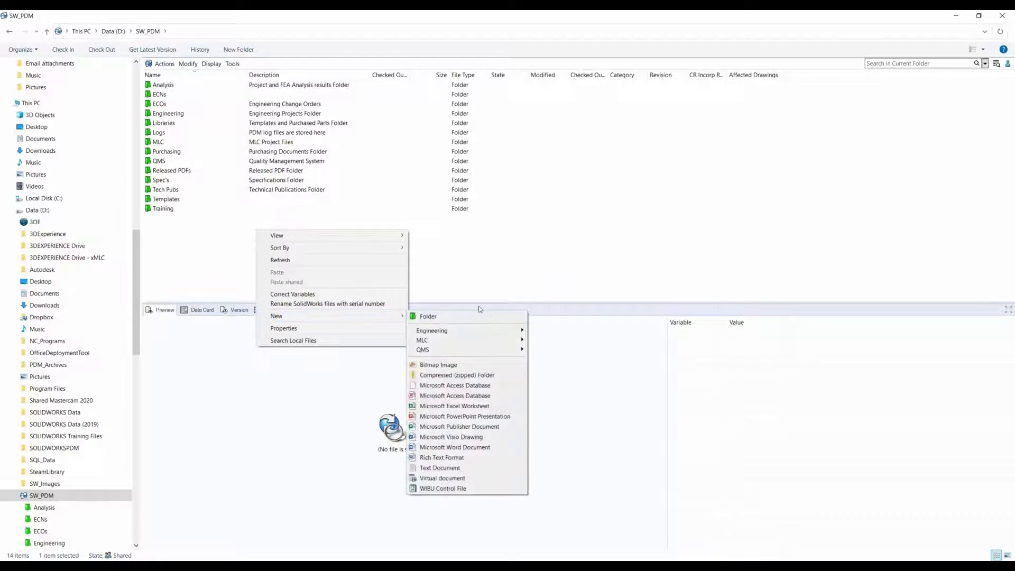
Step: Start a new Engineering ECO from its template and enter 19787 as both the affected drawing and the affected part/assembly
{"action": "mouse_move", "coordinate": [476, 331]}
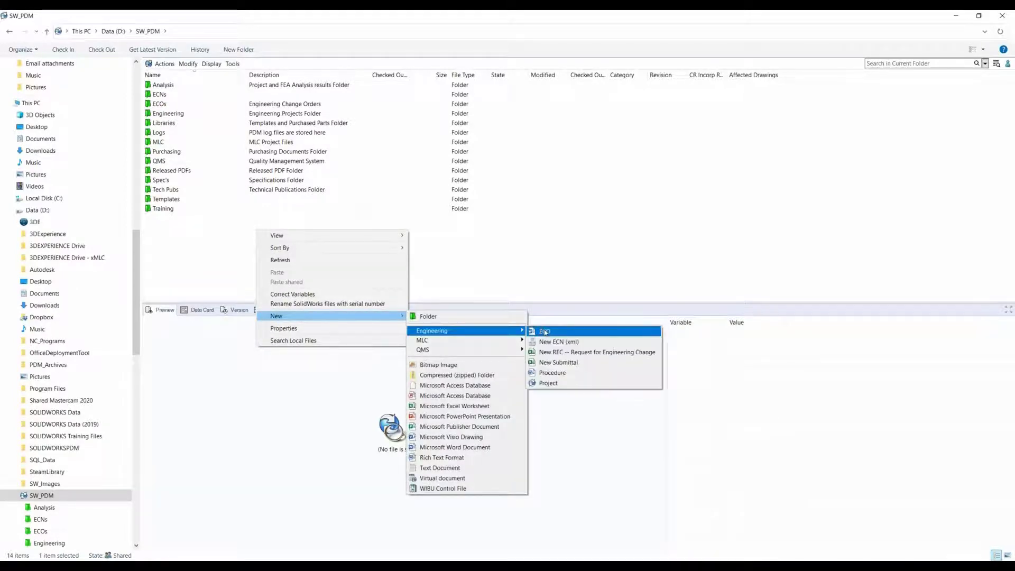
{"action": "left_click", "coordinate": [554, 333]}
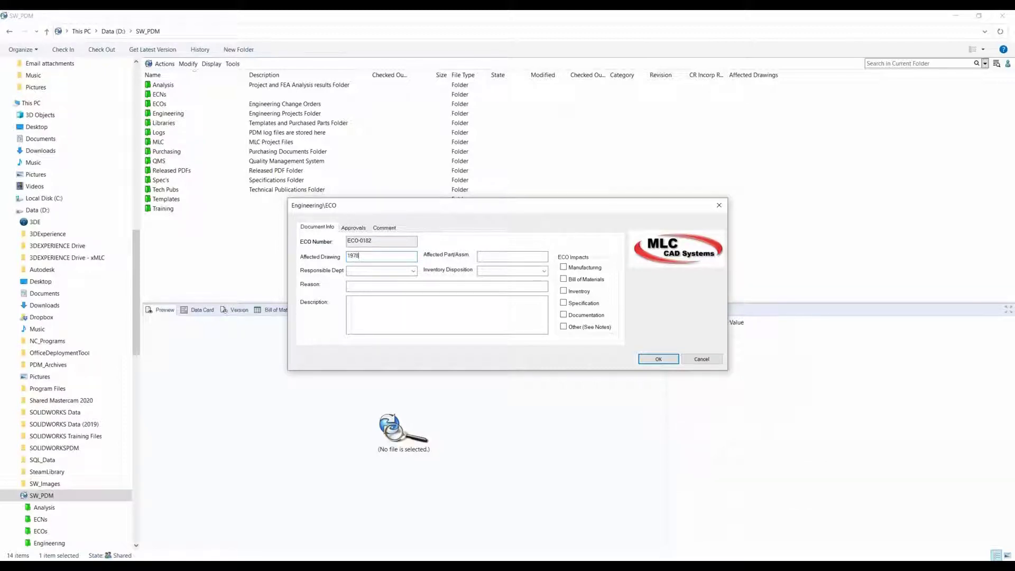
{"action": "left_click", "coordinate": [525, 256]}
{"action": "type", "text": "1979"}
Step: Set the ECO's responsible department to Documentation and its inventory disposition to Rework
{"action": "left_click", "coordinate": [396, 270]}
{"action": "left_click", "coordinate": [413, 271]}
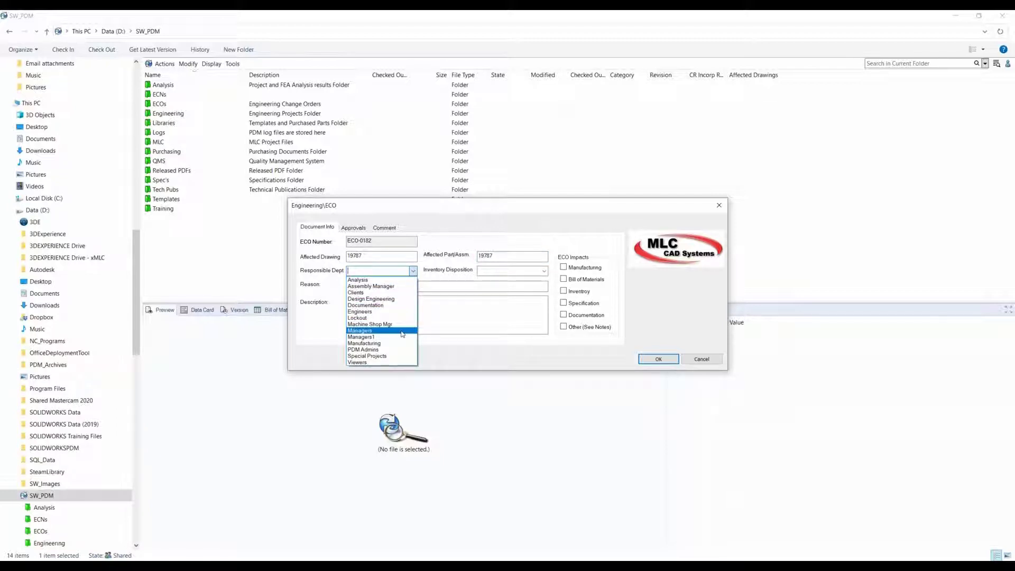
{"action": "left_click", "coordinate": [367, 305]}
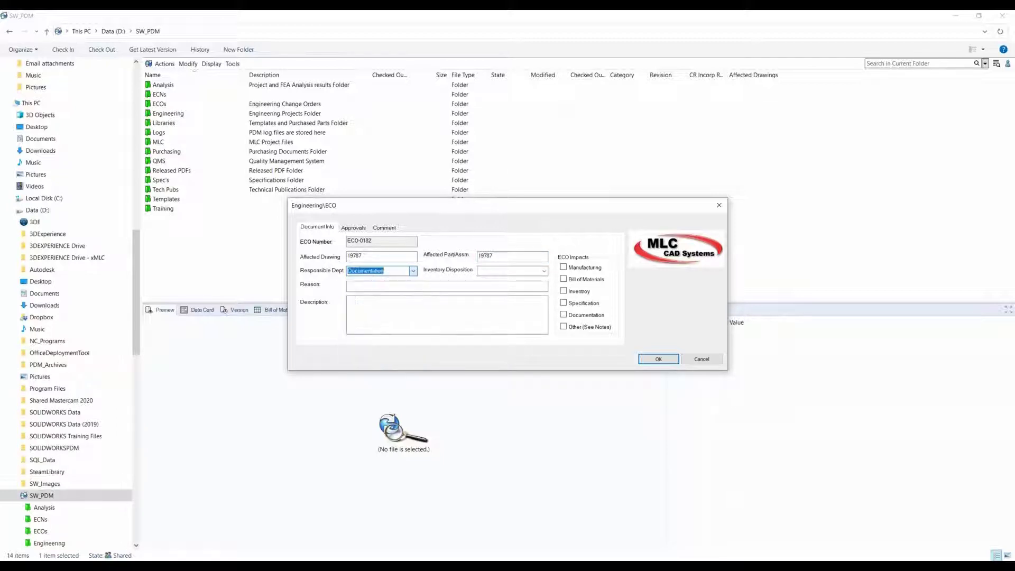
{"action": "left_click", "coordinate": [544, 271]}
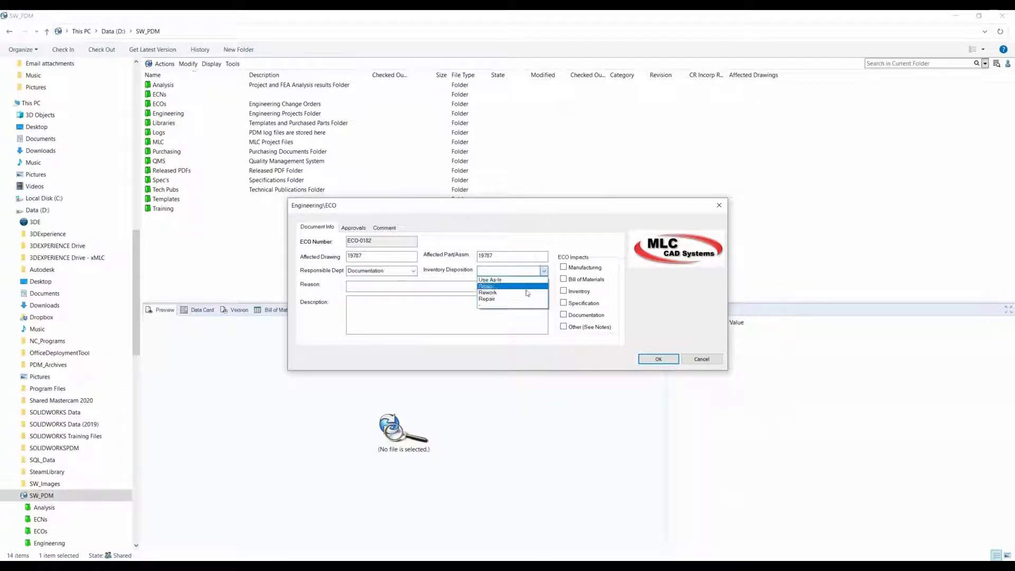
{"action": "left_click", "coordinate": [488, 293]}
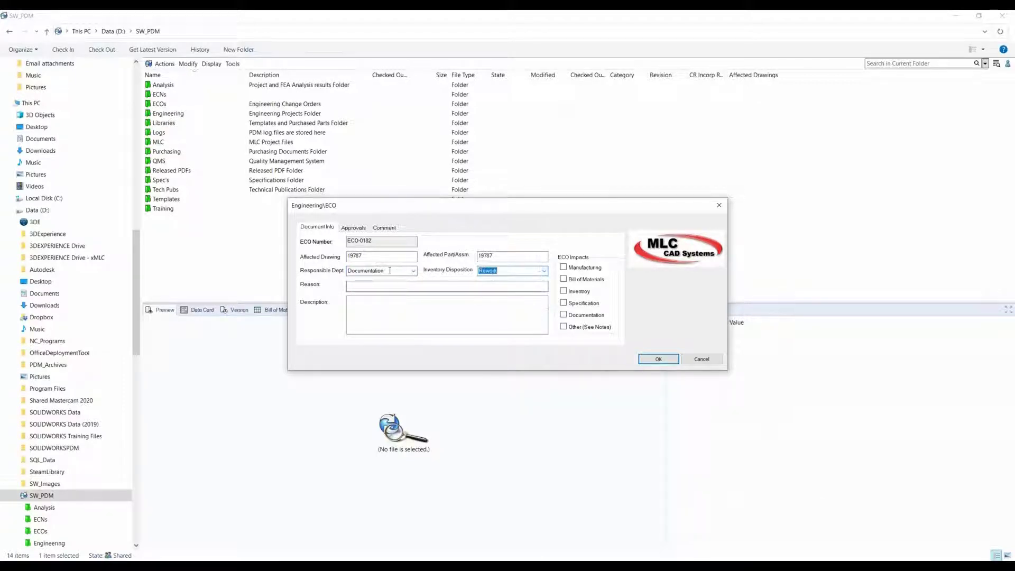
Step: Enter the ECO's reason as "Need to make a change and add a hole to the design"
{"action": "left_click", "coordinate": [394, 286]}
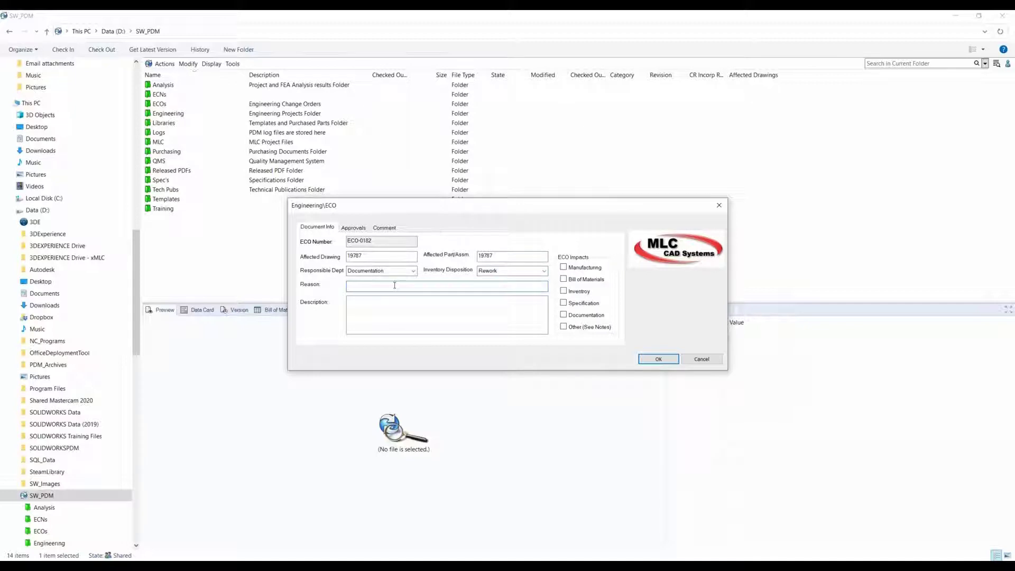
{"action": "type", "text": "Need to make a change and add a hole to the design"}
{"action": "left_click_drag", "start_coordinate": [497, 288], "coordinate": [197, 257]}
{"action": "left_click", "coordinate": [465, 320]}
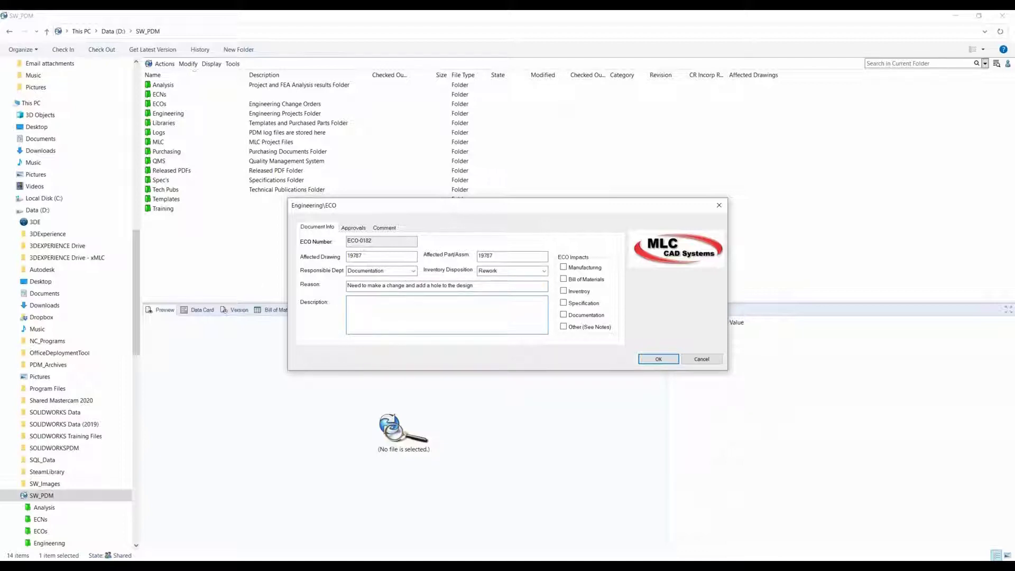
Step: Mark Inventory and Documentation as the ECO impacts and create the ECO
{"action": "left_click", "coordinate": [568, 292]}
{"action": "left_click", "coordinate": [565, 315]}
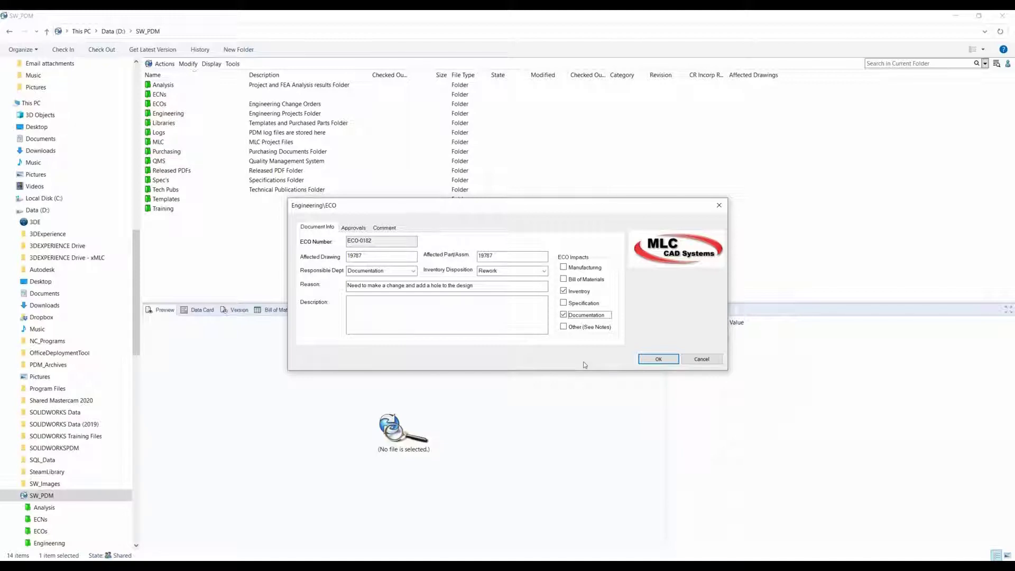
{"action": "left_click", "coordinate": [659, 360]}
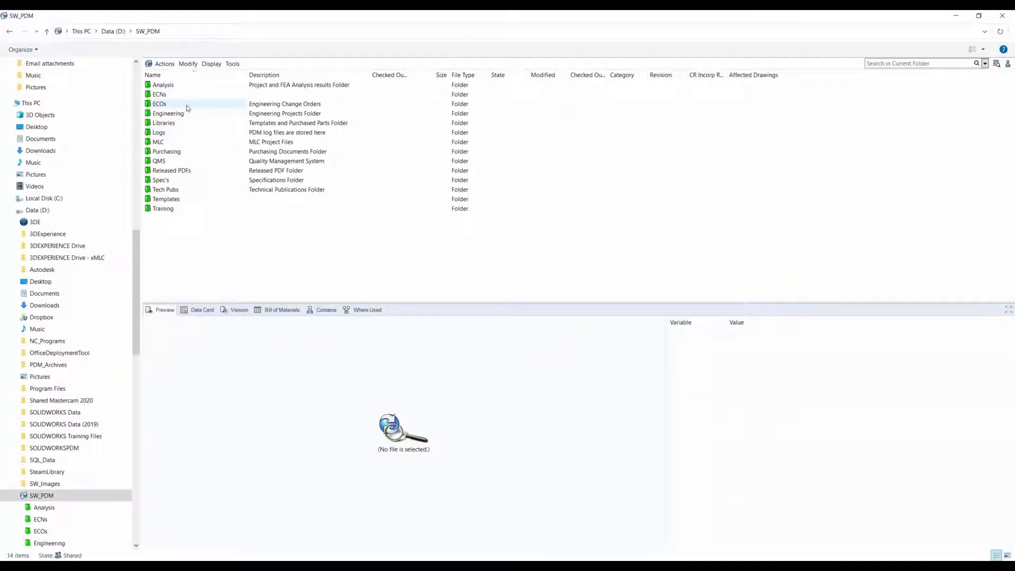
Step: Find the new ECO-0182.doc in the vault's ECOs folder and open it for editing in Word
{"action": "left_click", "coordinate": [188, 108]}
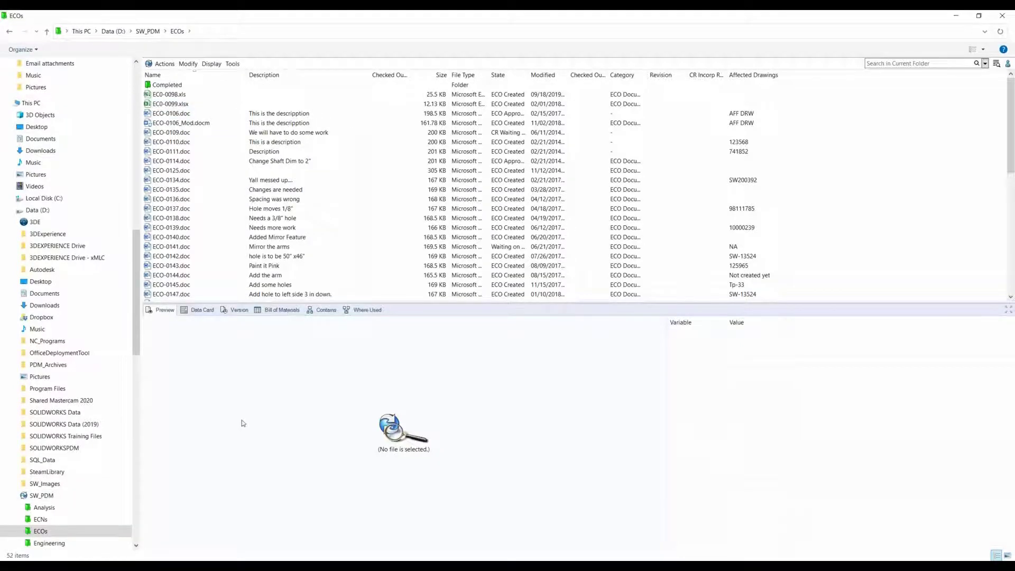
{"action": "scroll", "coordinate": [193, 254], "scroll_direction": "down", "scroll_amount": 10}
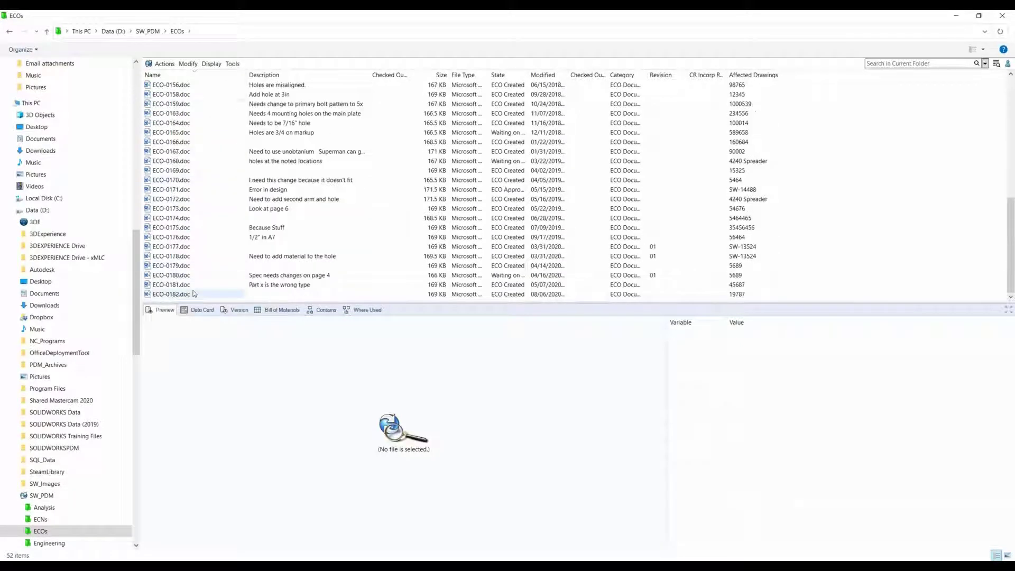
{"action": "left_click", "coordinate": [193, 294]}
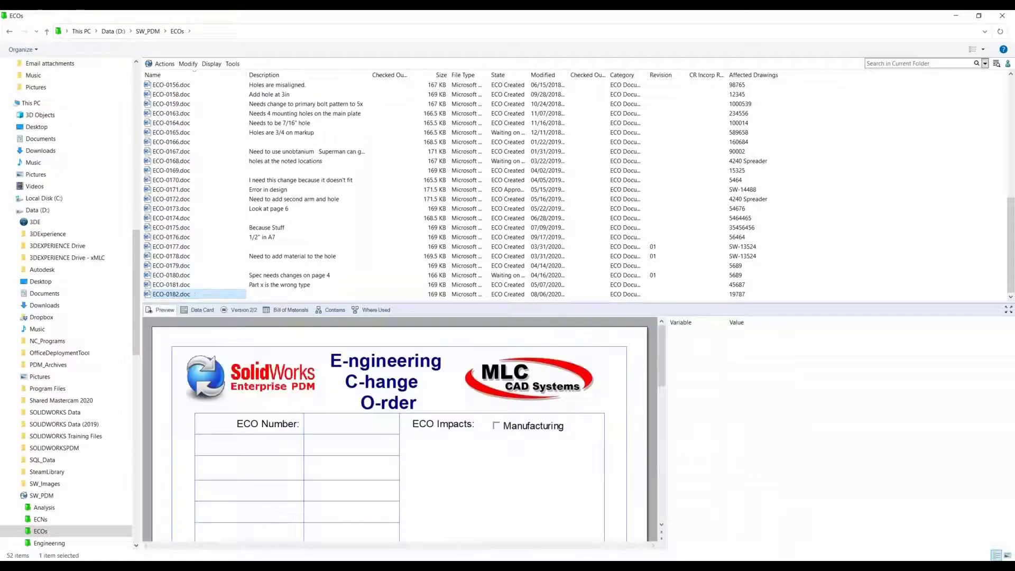
{"action": "right_click", "coordinate": [196, 295]}
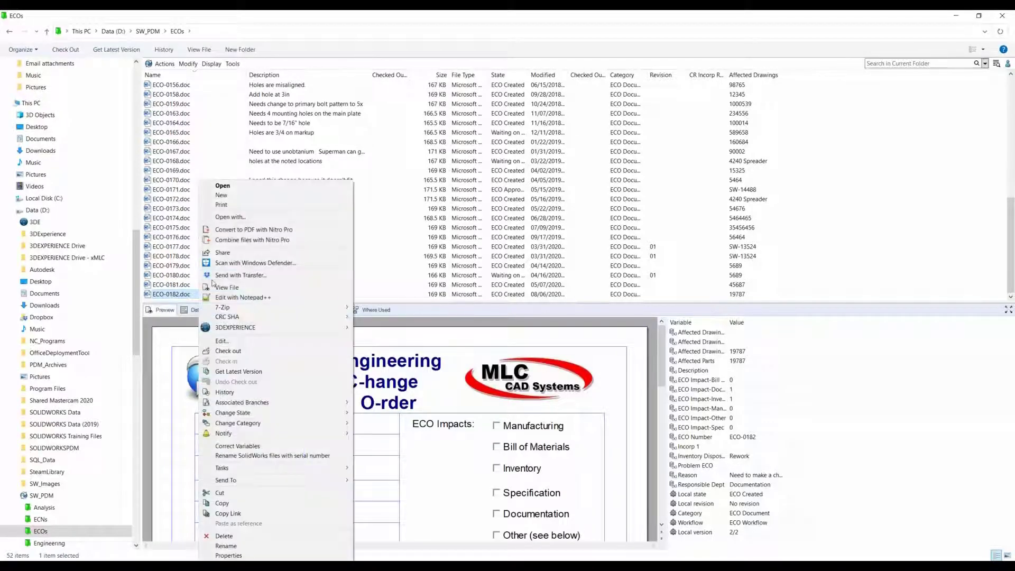
{"action": "left_click", "coordinate": [252, 342]}
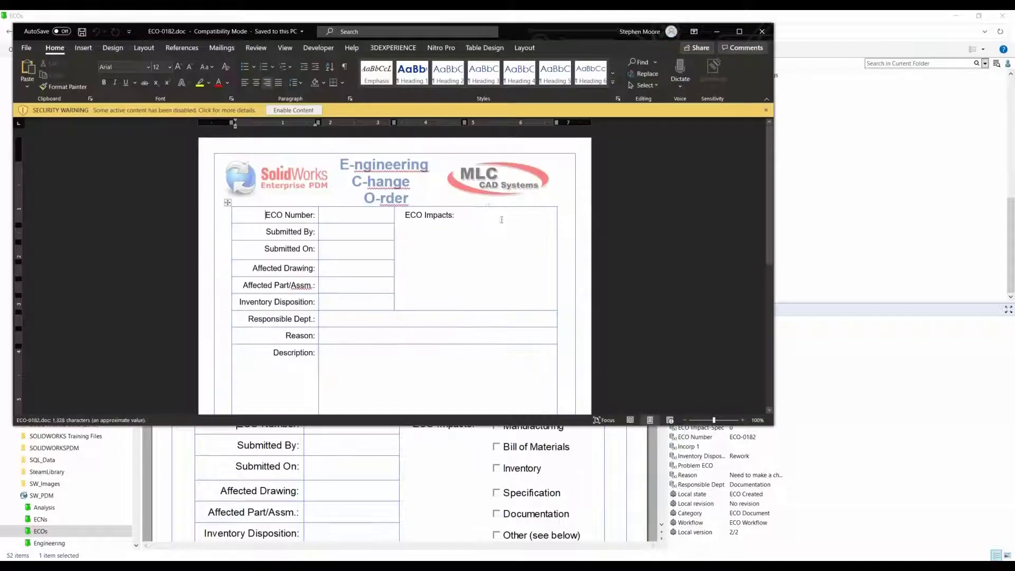
Step: Save and close the ECO-0182 document in Word, and display its data card in the vault
{"action": "left_click", "coordinate": [293, 110]}
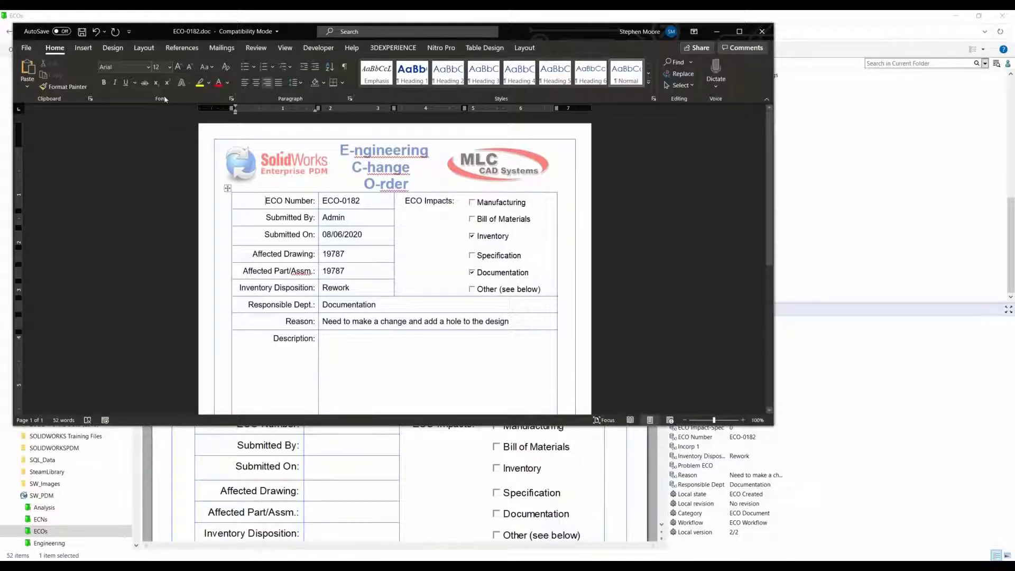
{"action": "left_click", "coordinate": [82, 32]}
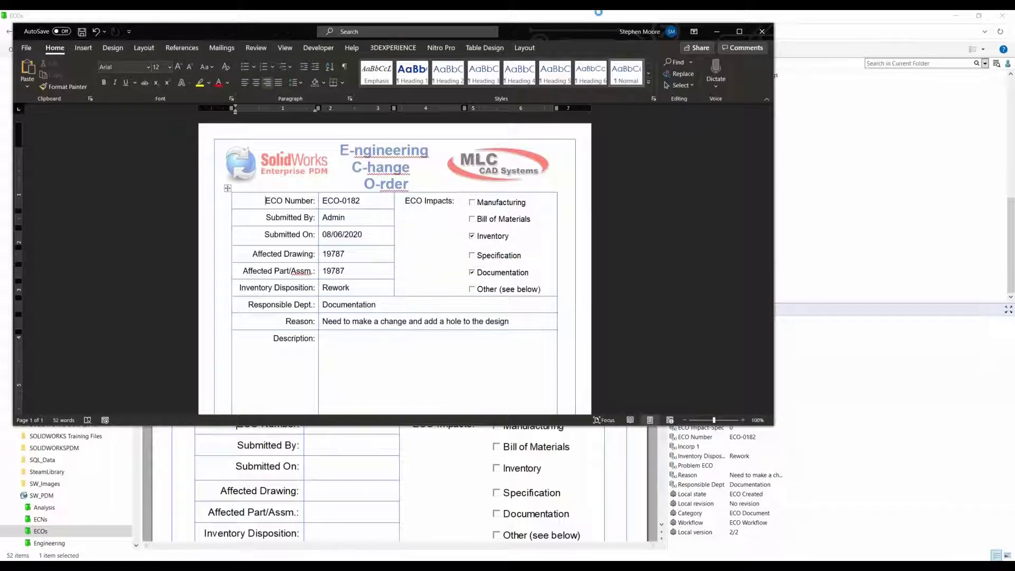
{"action": "left_click", "coordinate": [762, 31]}
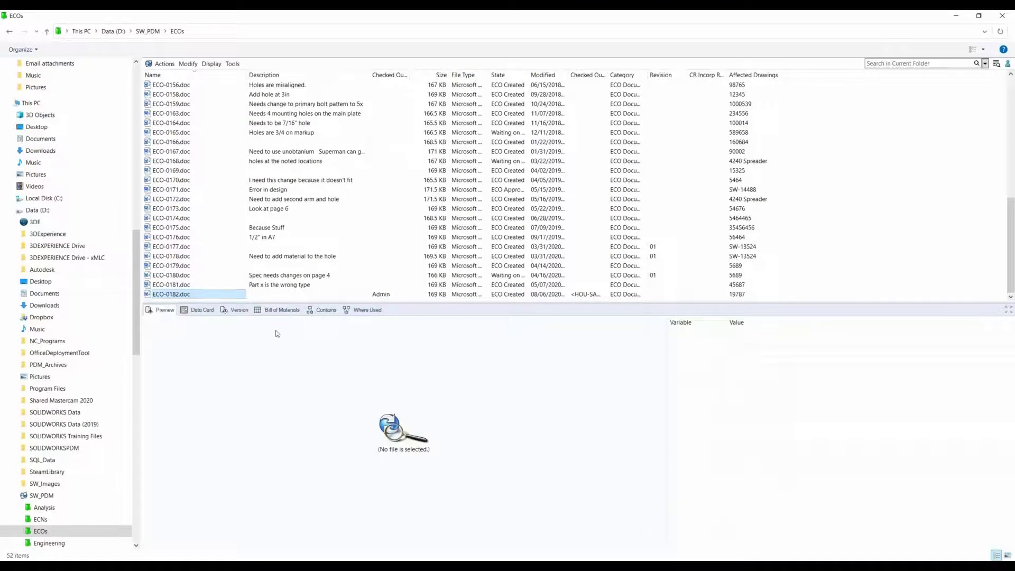
{"action": "left_click", "coordinate": [203, 311]}
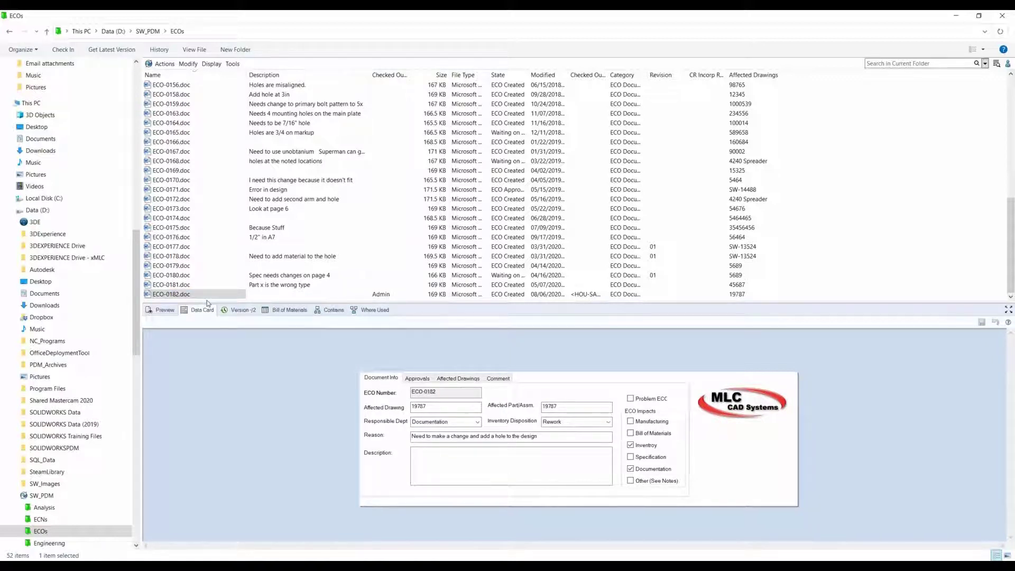
Step: Switch to SOLIDWORKS PDM Administration, collapse the SW_PDM vault's serial numbers and open the Engineering\ECO template
{"action": "left_click_drag", "start_coordinate": [0, 77], "coordinate": [699, 104]}
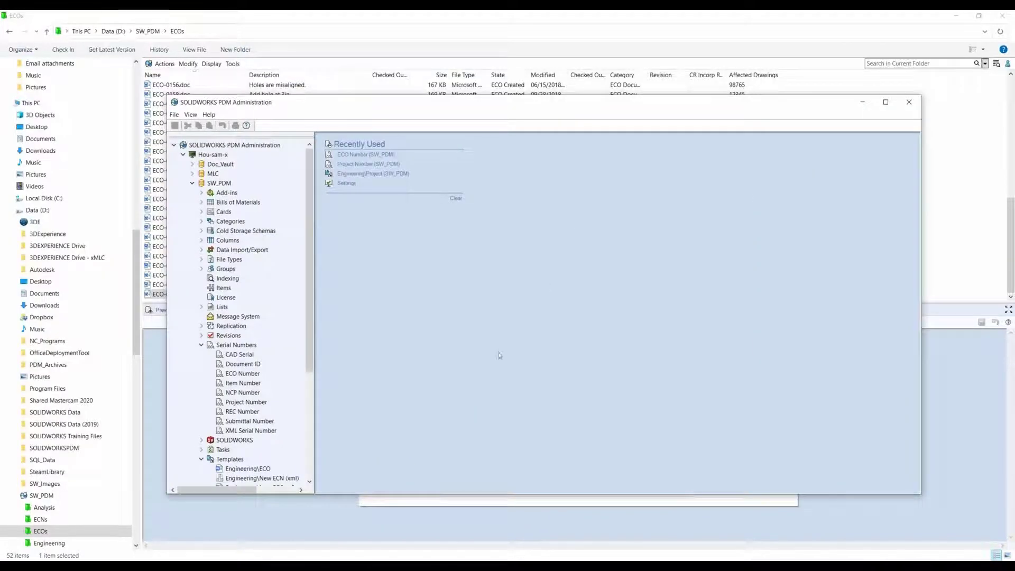
{"action": "left_click", "coordinate": [199, 345]}
{"action": "left_click", "coordinate": [201, 346]}
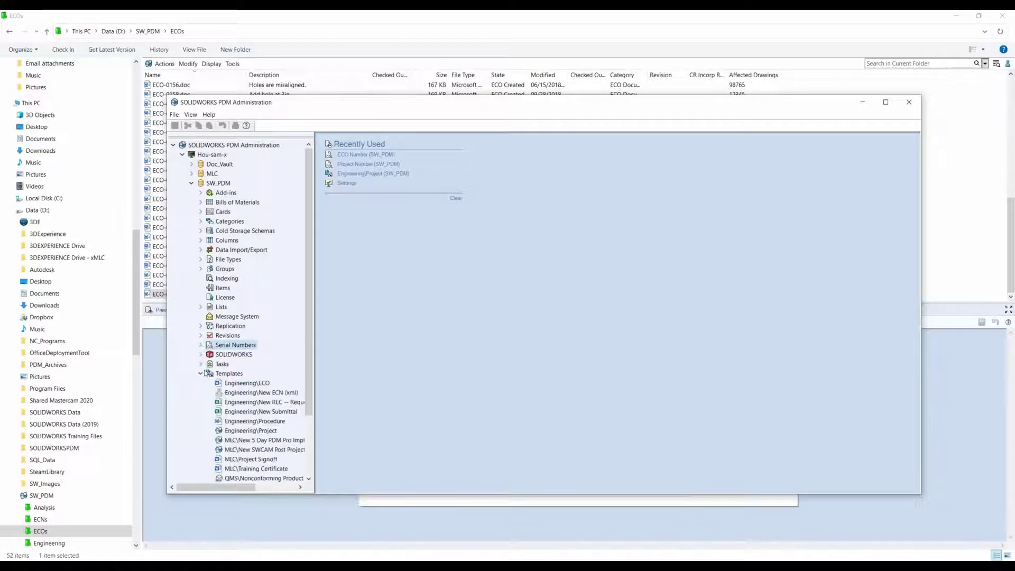
{"action": "double_click", "coordinate": [239, 384]}
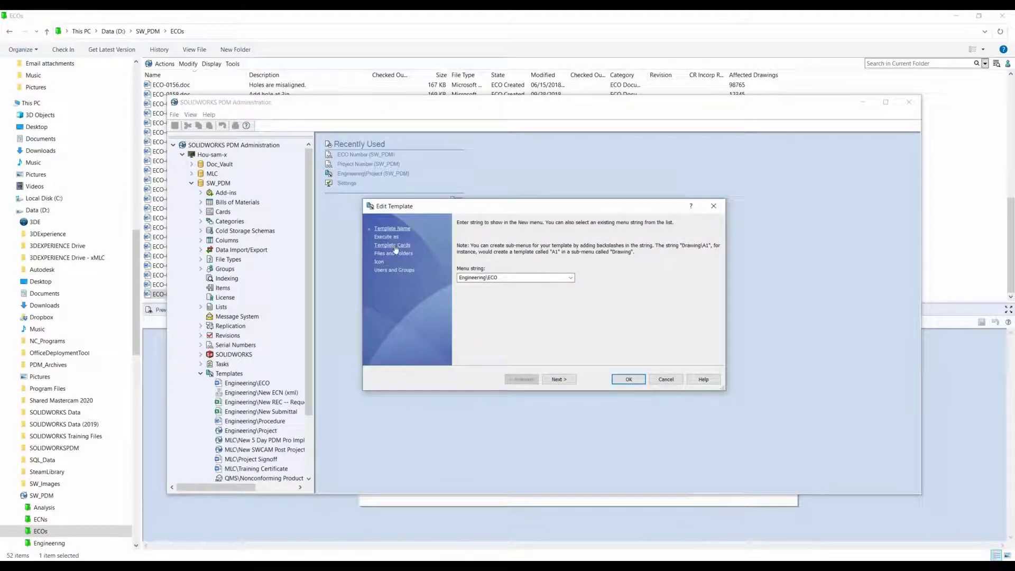
Step: Examine the ECO template's file name and variable mapping for the D:\SW_PDM\ECOs folder, and leave the administration tool without changing anything
{"action": "left_click", "coordinate": [393, 253]}
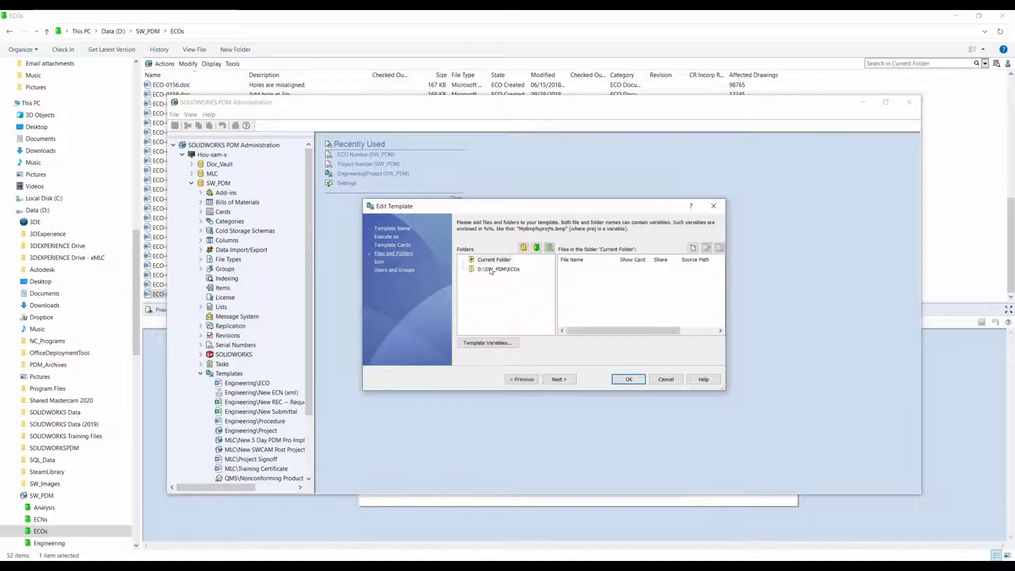
{"action": "left_click", "coordinate": [491, 269]}
{"action": "left_click", "coordinate": [591, 269]}
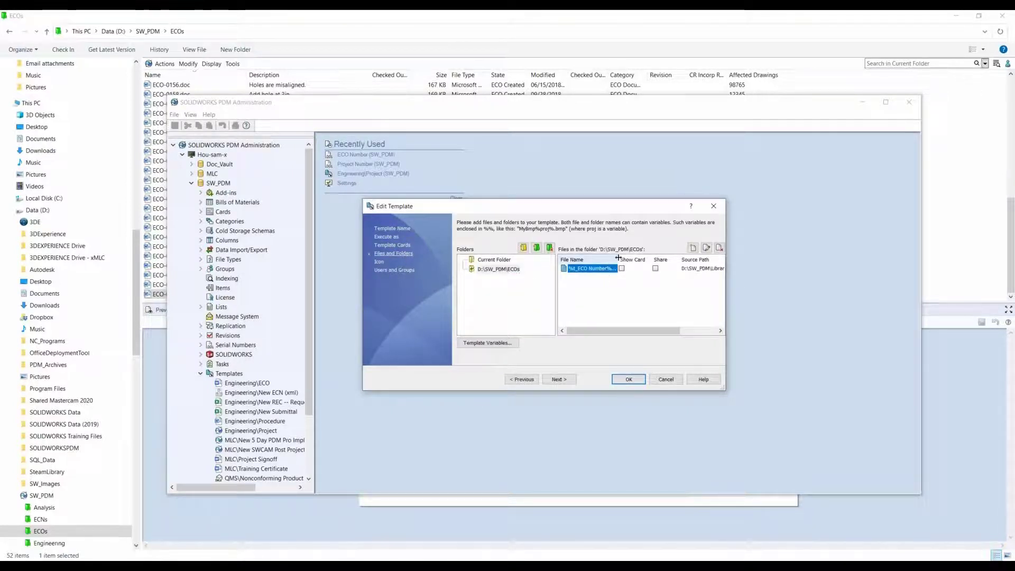
{"action": "left_click_drag", "start_coordinate": [618, 259], "coordinate": [637, 259]}
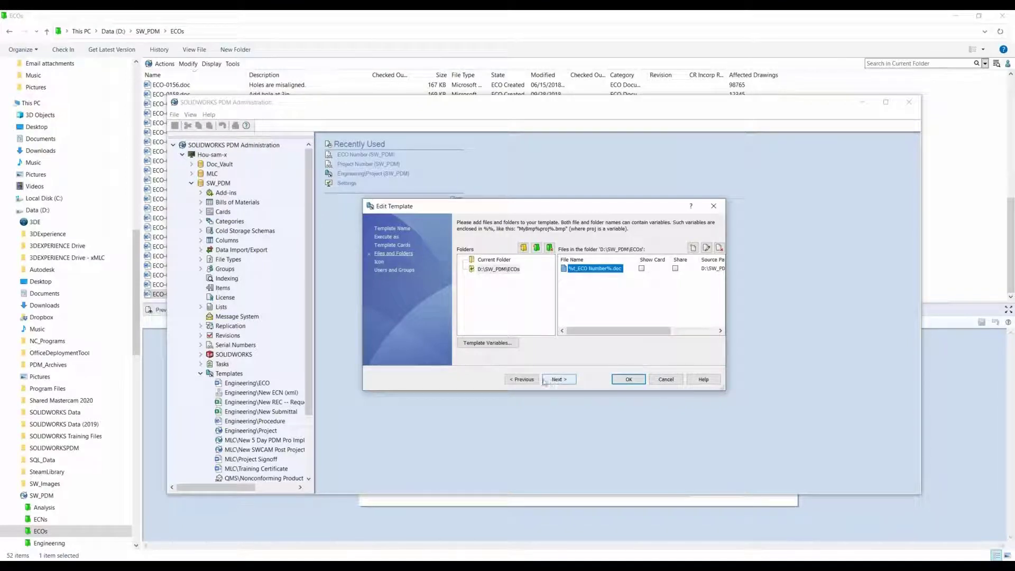
{"action": "left_click", "coordinate": [706, 247]}
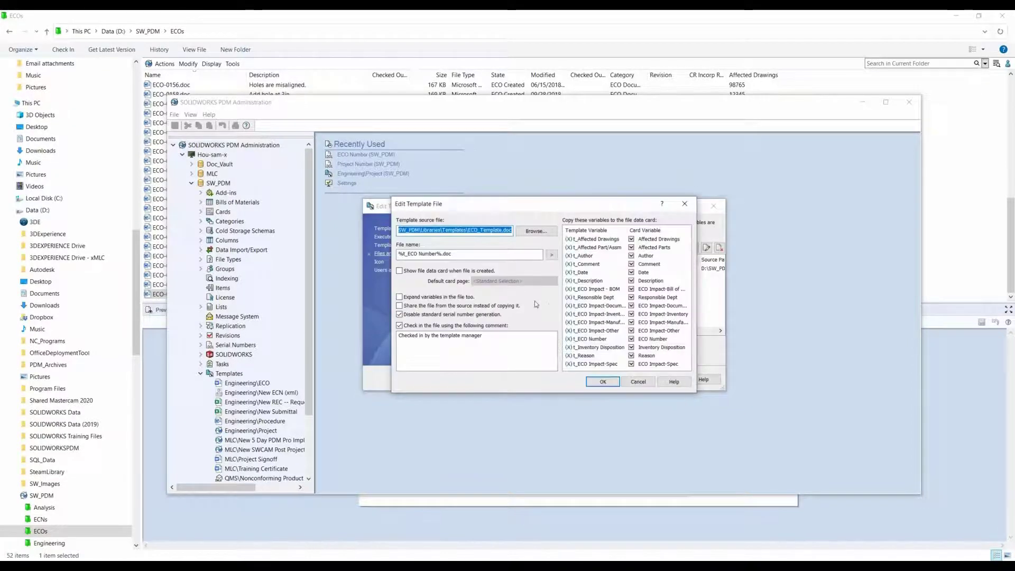
{"action": "left_click", "coordinate": [643, 381]}
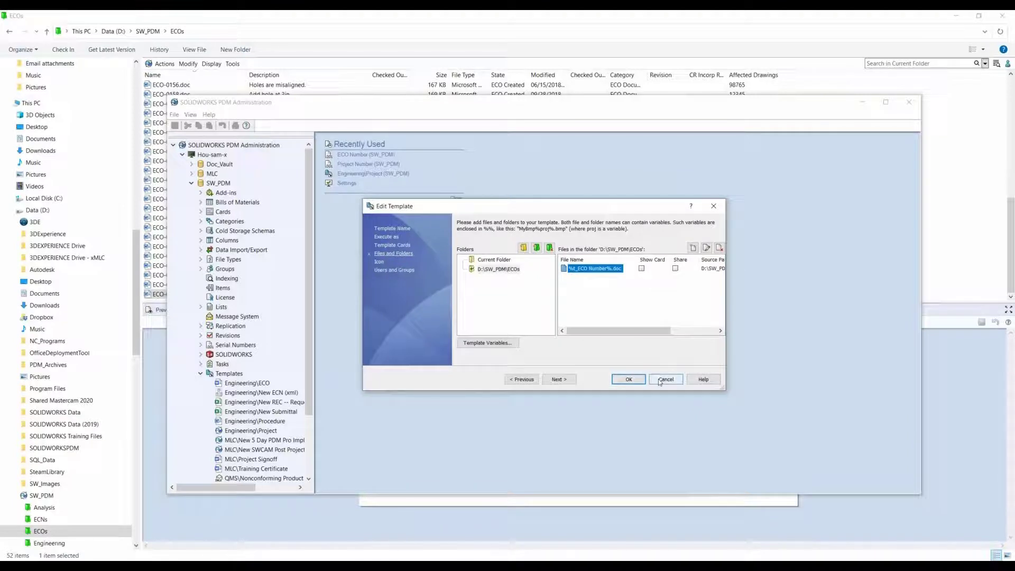
{"action": "left_click", "coordinate": [665, 380]}
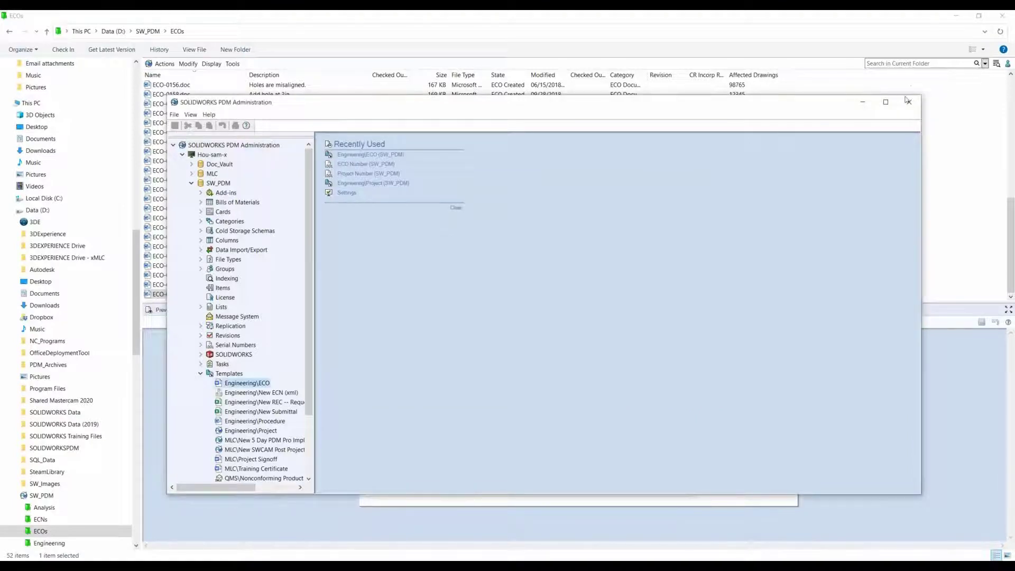
{"action": "left_click", "coordinate": [862, 102]}
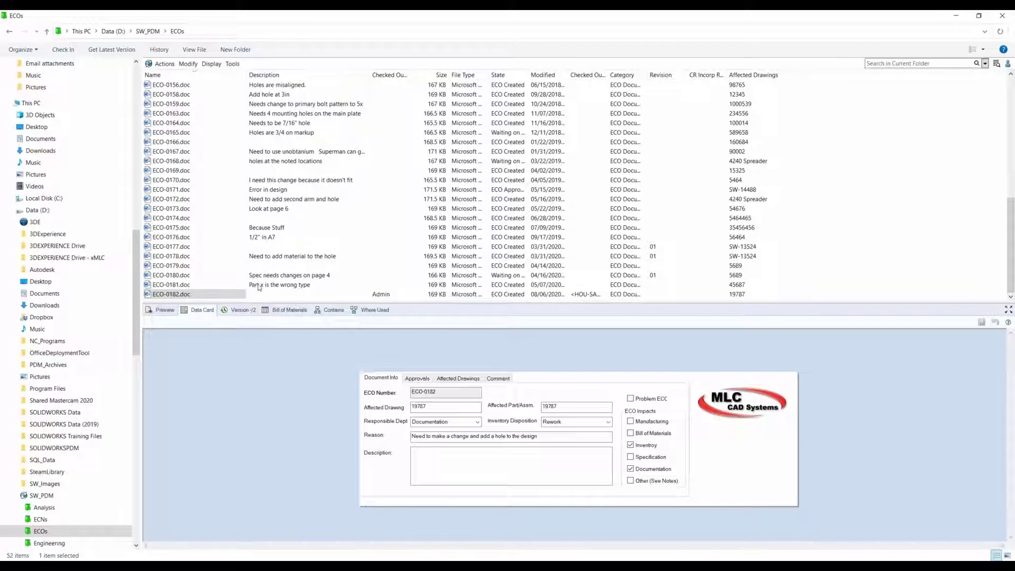
{"action": "left_click", "coordinate": [281, 295]}
{"action": "right_click", "coordinate": [336, 299]}
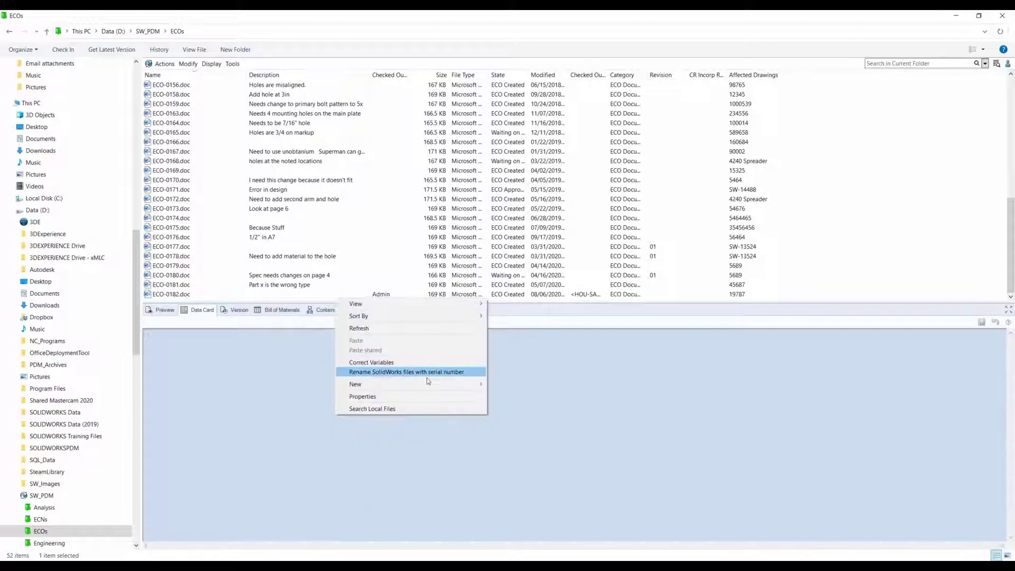
{"action": "mouse_move", "coordinate": [427, 384]}
{"action": "mouse_move", "coordinate": [543, 406]}
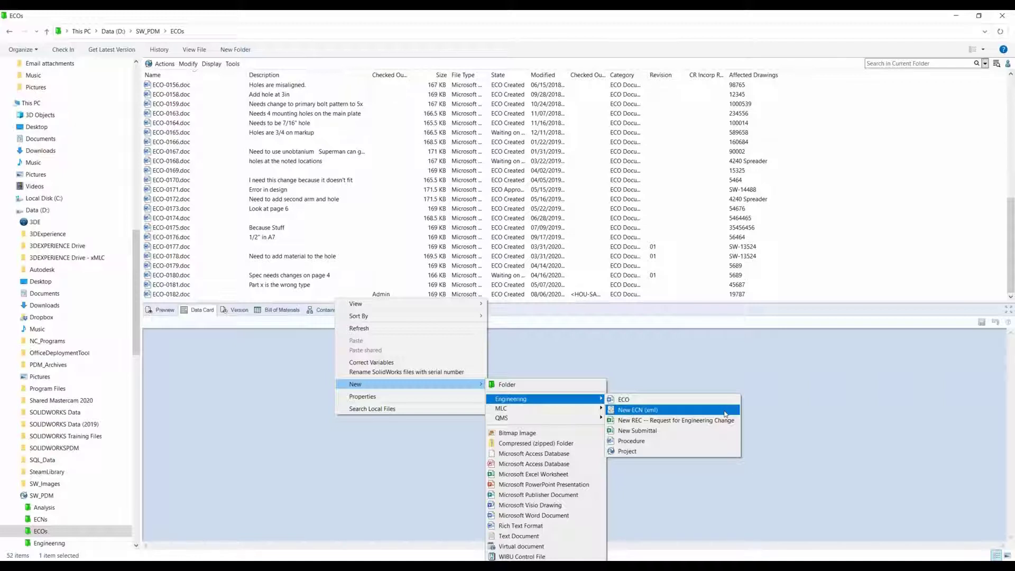
{"action": "left_click", "coordinate": [775, 379]}
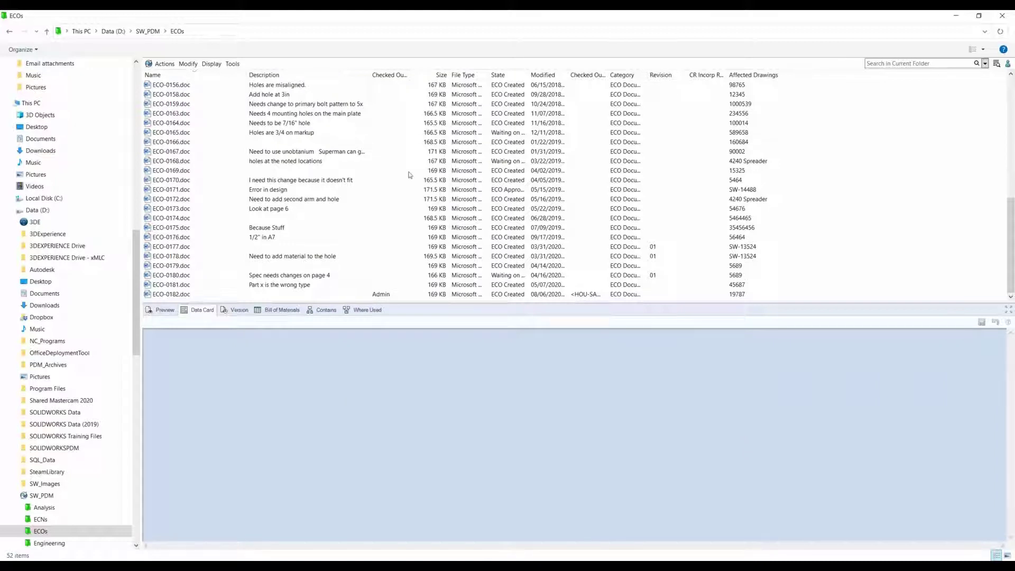
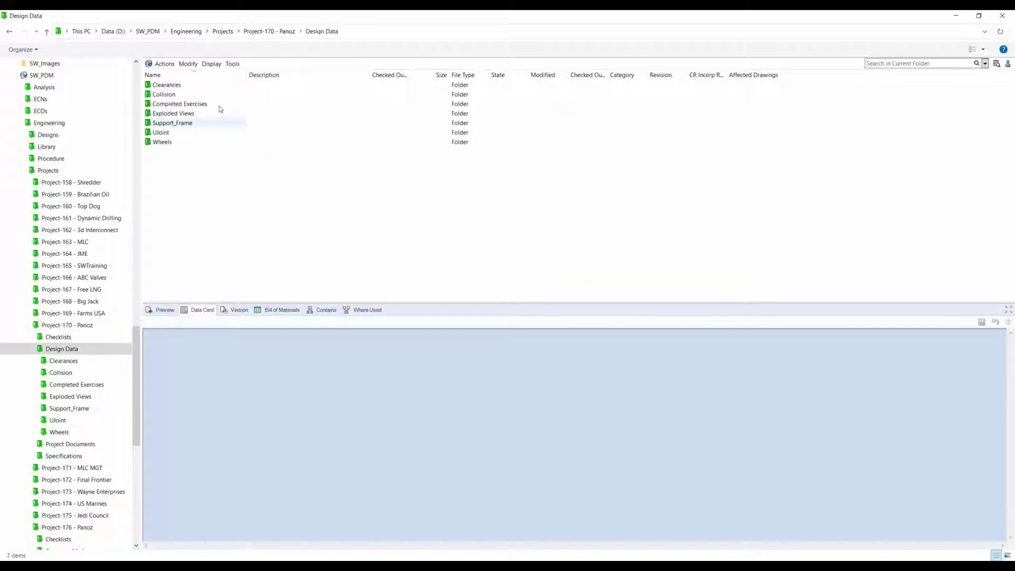
Step: Start a Copy Tree on Front Wheel.SLDDRW from the project's Wheels folder and widen the dialog to show all columns
{"action": "double_click", "coordinate": [175, 142]}
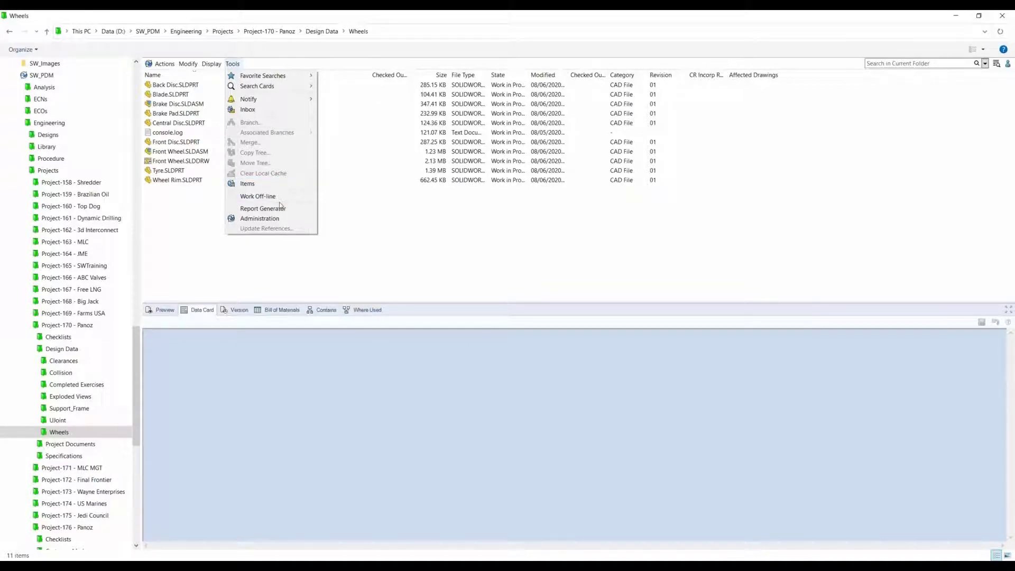
{"action": "left_click", "coordinate": [335, 161]}
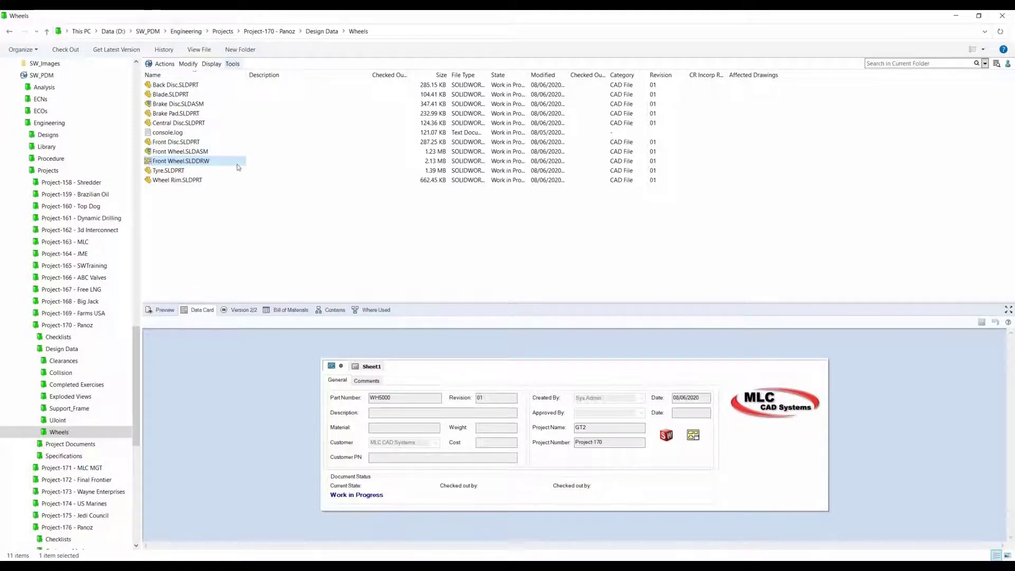
{"action": "left_click", "coordinate": [232, 63]}
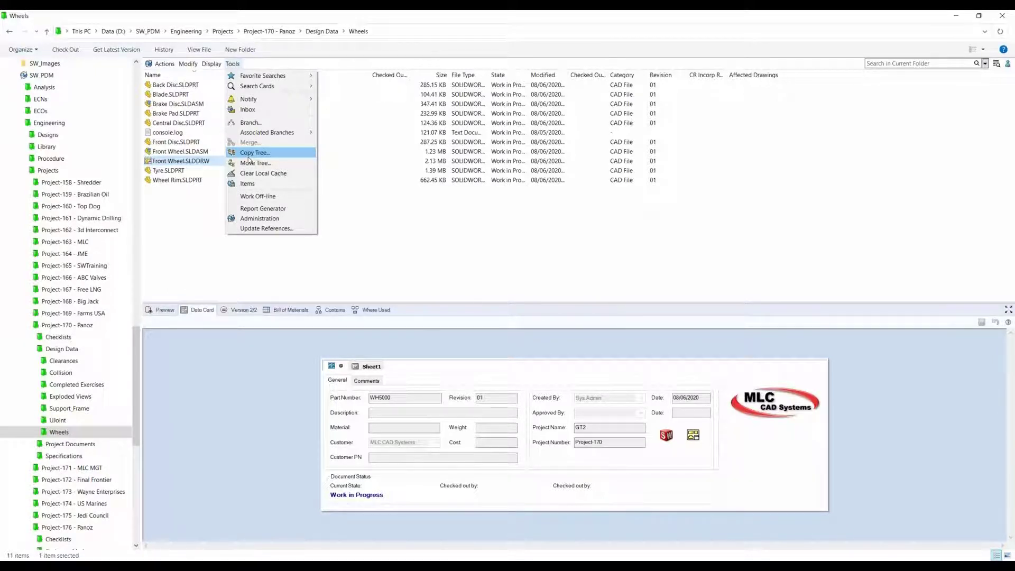
{"action": "left_click", "coordinate": [249, 154]}
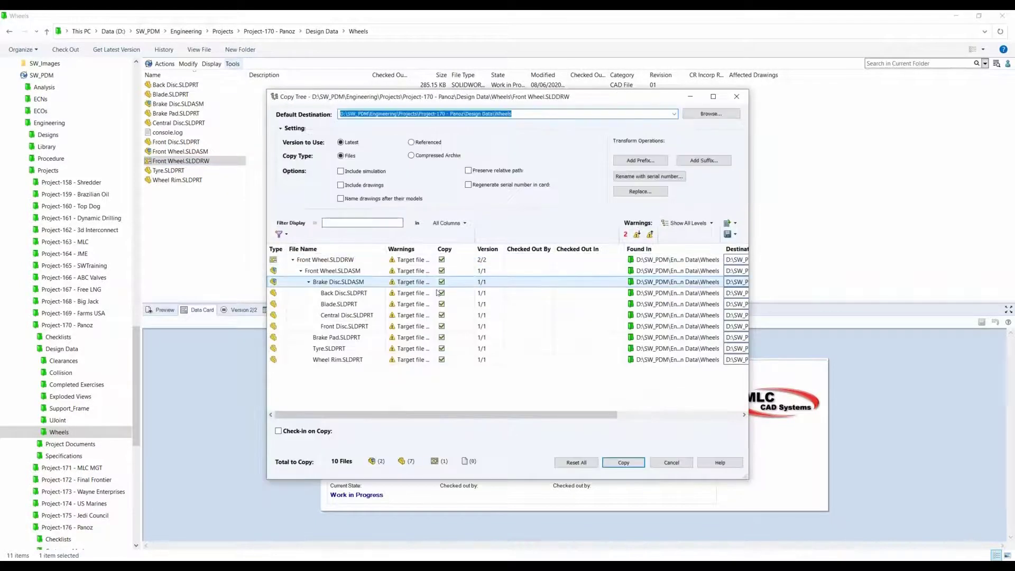
{"action": "left_click_drag", "start_coordinate": [261, 199], "coordinate": [128, 217]}
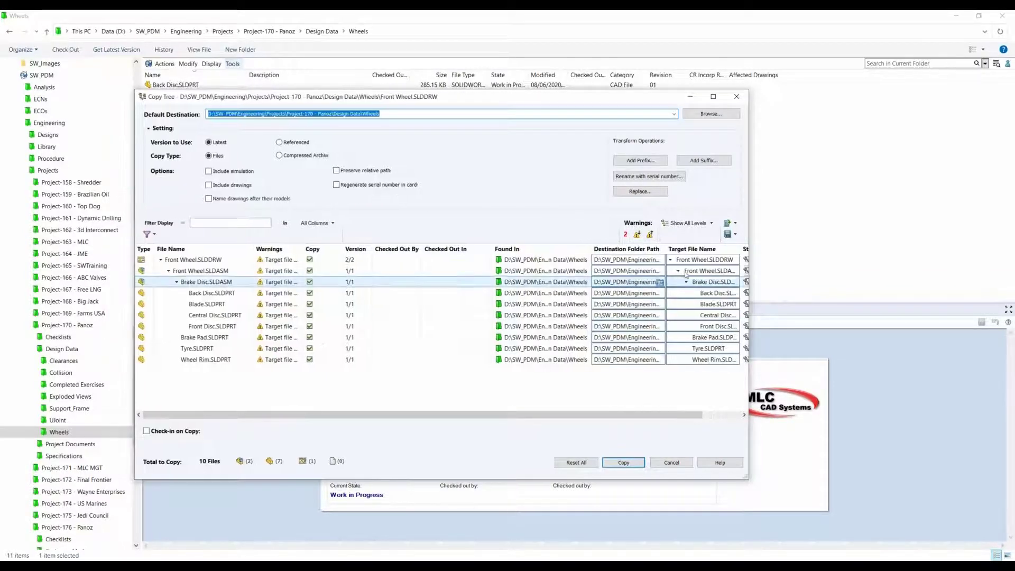
{"action": "left_click_drag", "start_coordinate": [751, 191], "coordinate": [892, 204]}
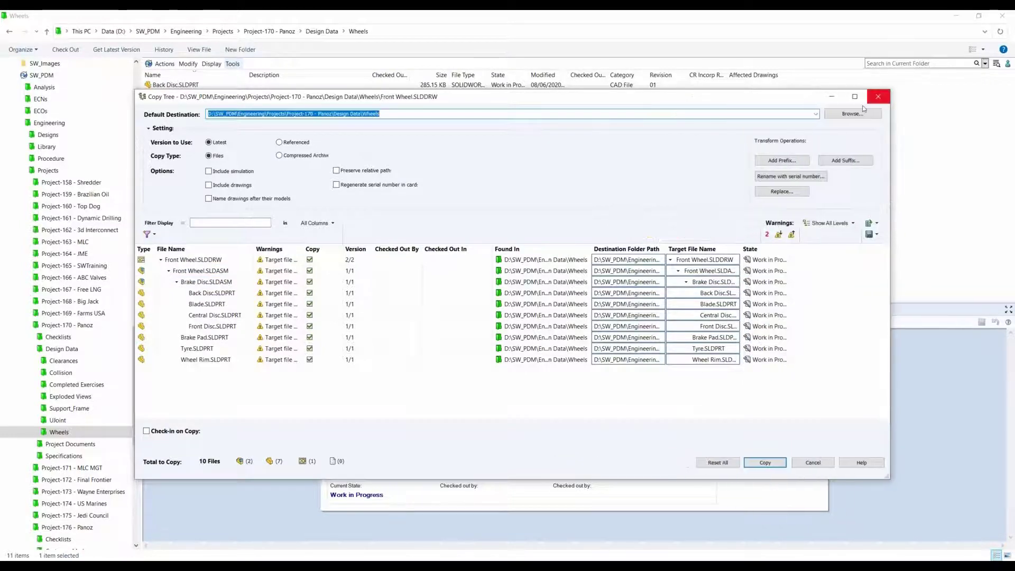
Step: Set the copy's default destination to the Design Data folder of Project-176 - Panoz and check the destination folder paths
{"action": "left_click", "coordinate": [846, 113]}
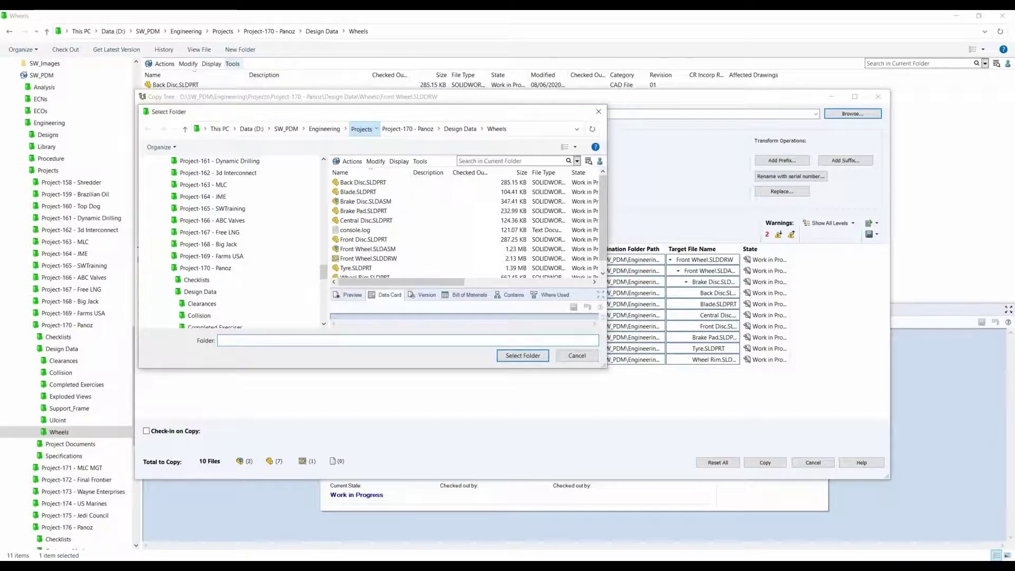
{"action": "left_click", "coordinate": [362, 129]}
{"action": "scroll", "coordinate": [464, 227], "scroll_direction": "down", "scroll_amount": 3}
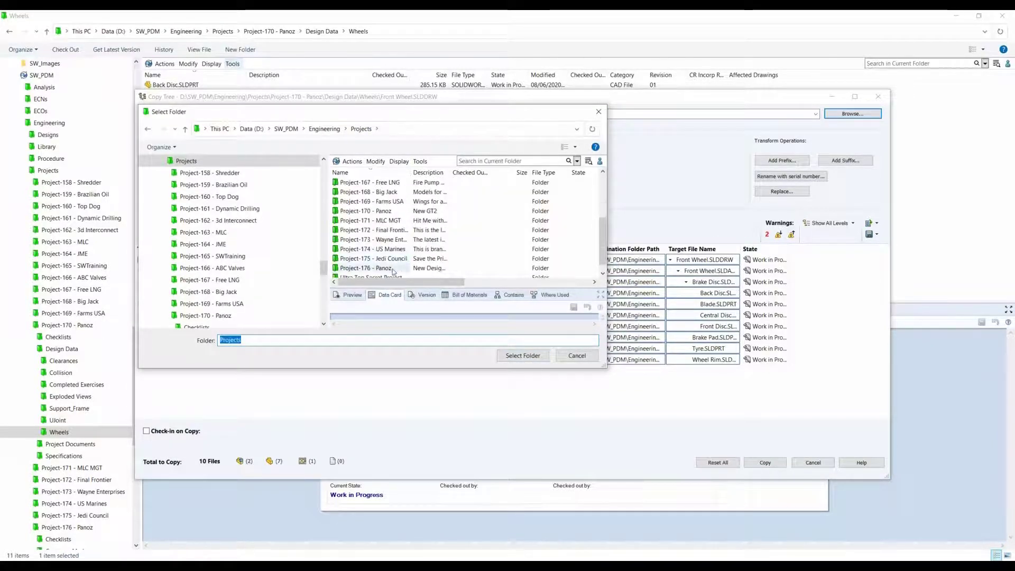
{"action": "left_click", "coordinate": [365, 268]}
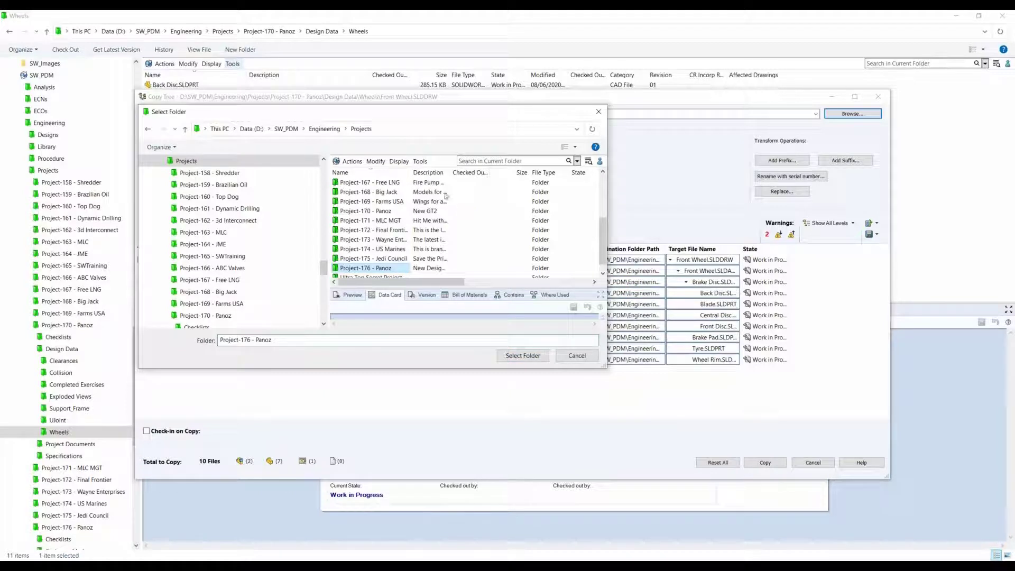
{"action": "left_click", "coordinate": [369, 201]}
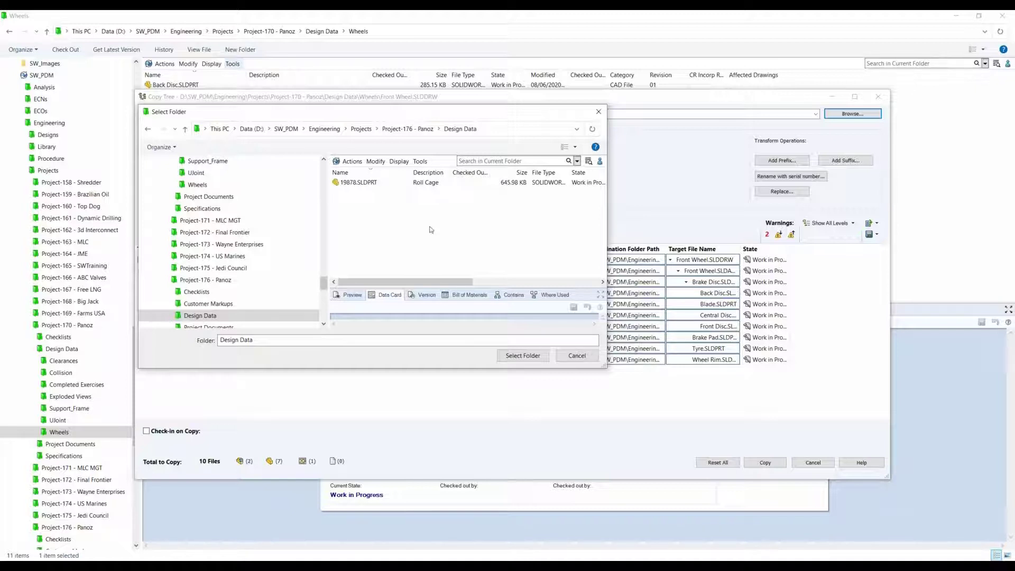
{"action": "left_click", "coordinate": [523, 356]}
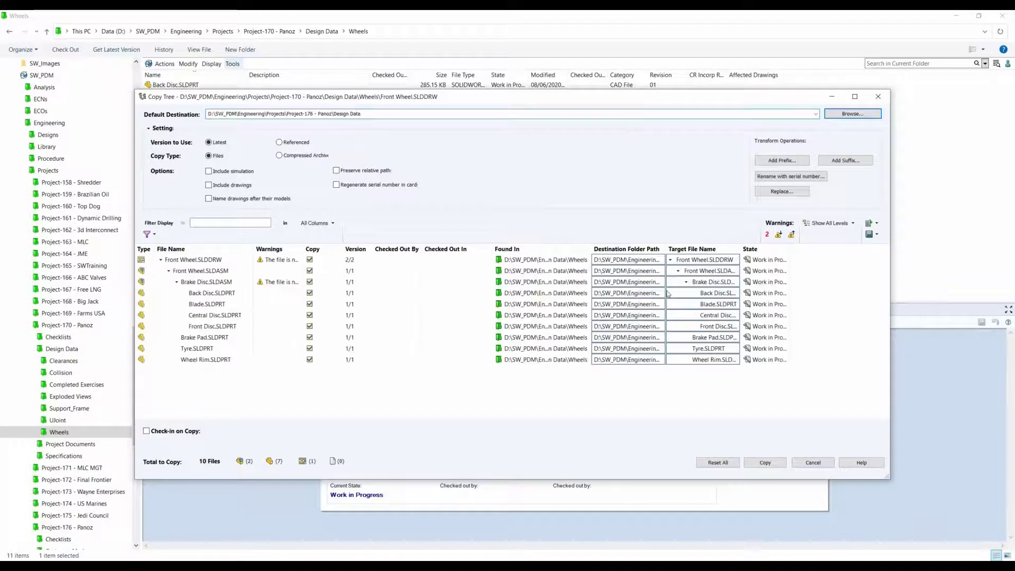
{"action": "left_click_drag", "start_coordinate": [666, 247], "coordinate": [761, 247]}
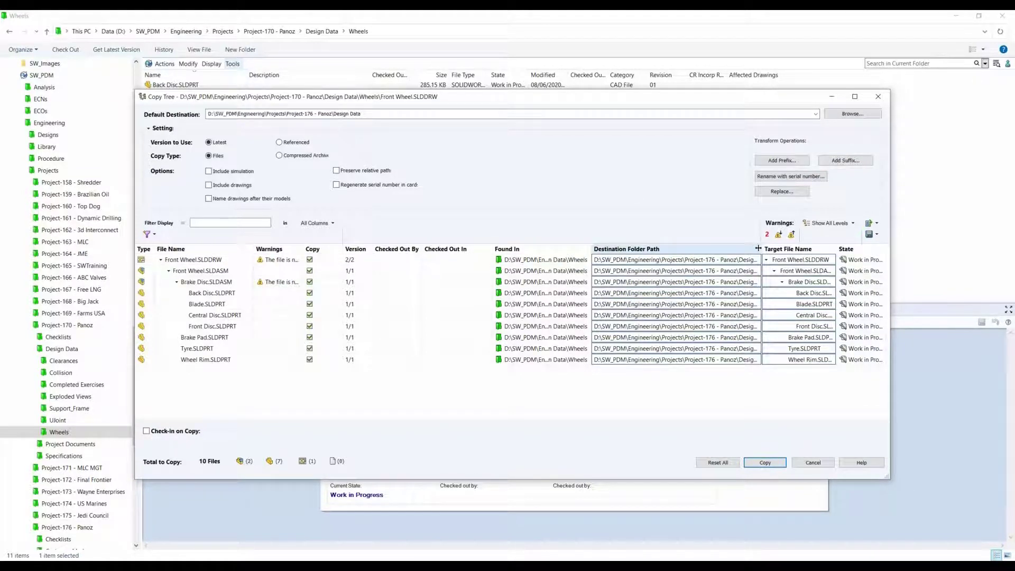
{"action": "left_click_drag", "start_coordinate": [761, 247], "coordinate": [669, 258]}
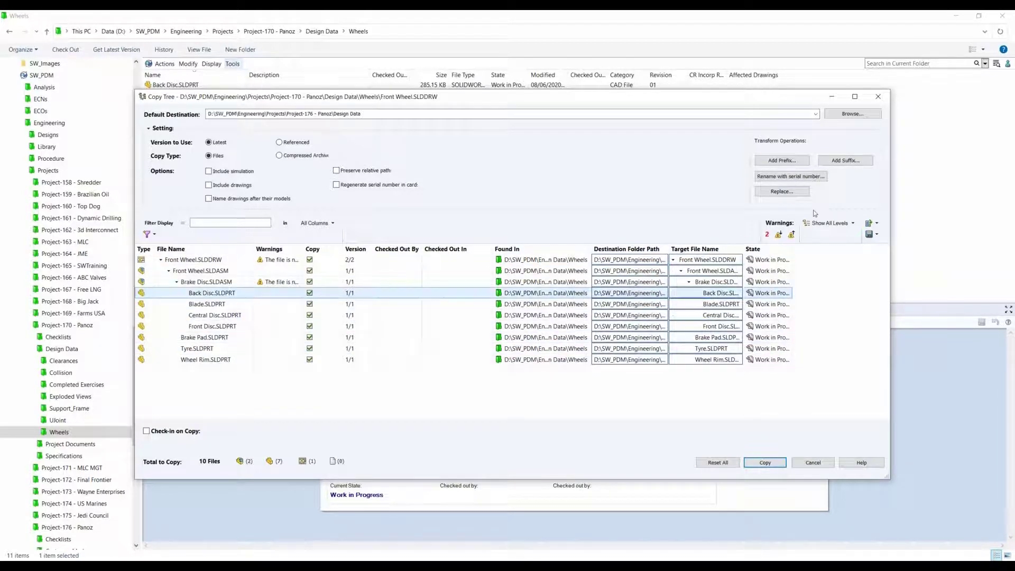
Step: Add the prefix Avezzano_ to the target names of all files and widen the column to show them in full
{"action": "left_click", "coordinate": [781, 160]}
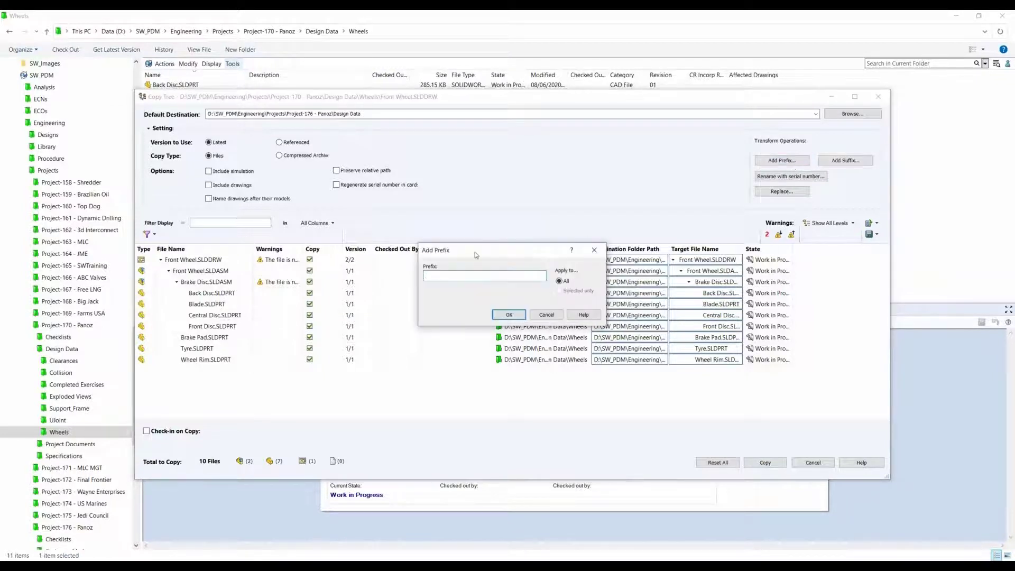
{"action": "type", "text": "Avezzano_"}
{"action": "left_click", "coordinate": [509, 315]}
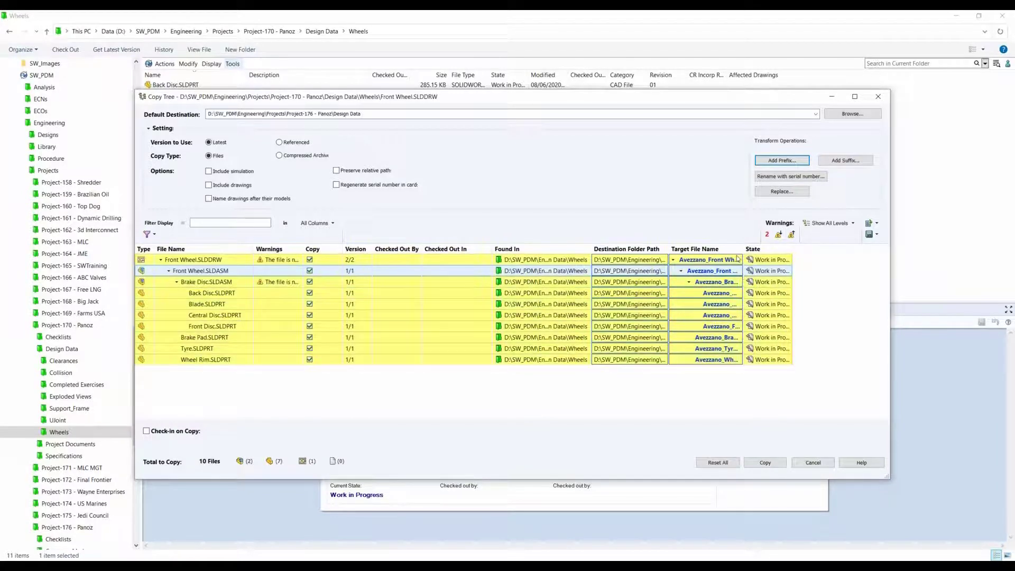
{"action": "left_click_drag", "start_coordinate": [743, 249], "coordinate": [802, 252]}
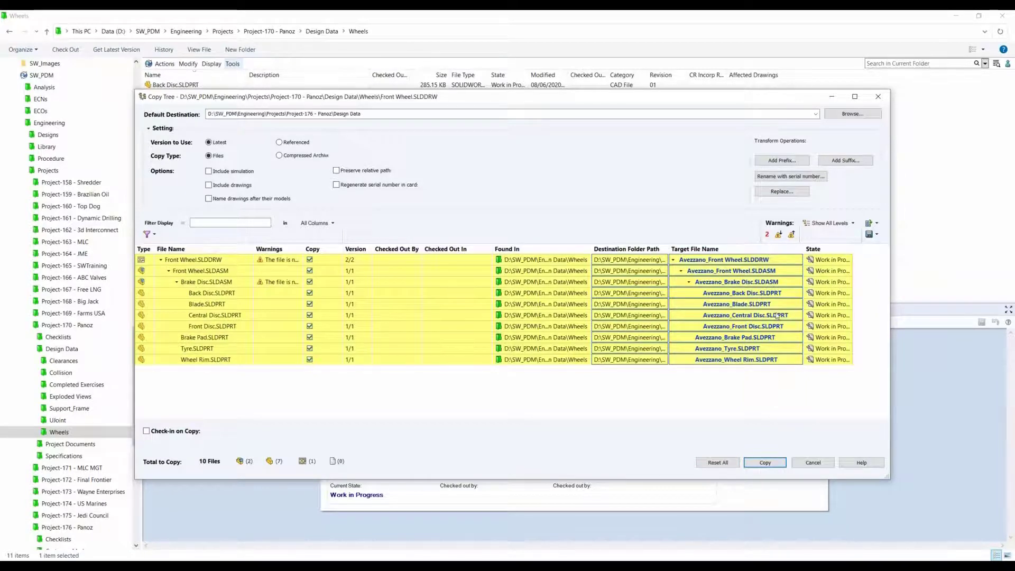
Step: Replace Avezzano with 12035 in the target file names of all files
{"action": "left_click", "coordinate": [773, 193]}
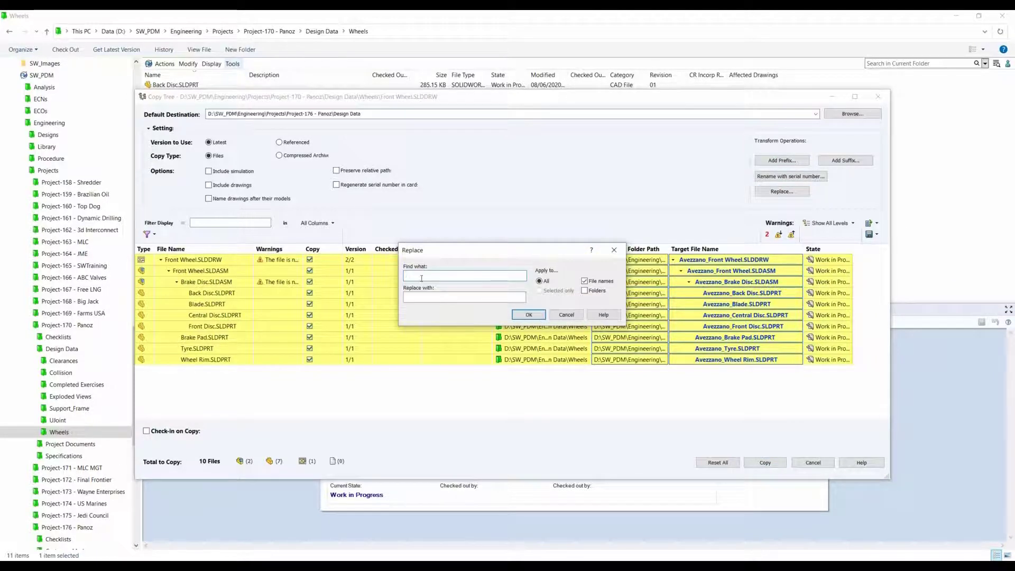
{"action": "type", "text": "Avezzano"}
{"action": "left_click", "coordinate": [455, 297]}
{"action": "type", "text": "12035"}
{"action": "left_click", "coordinate": [528, 315]}
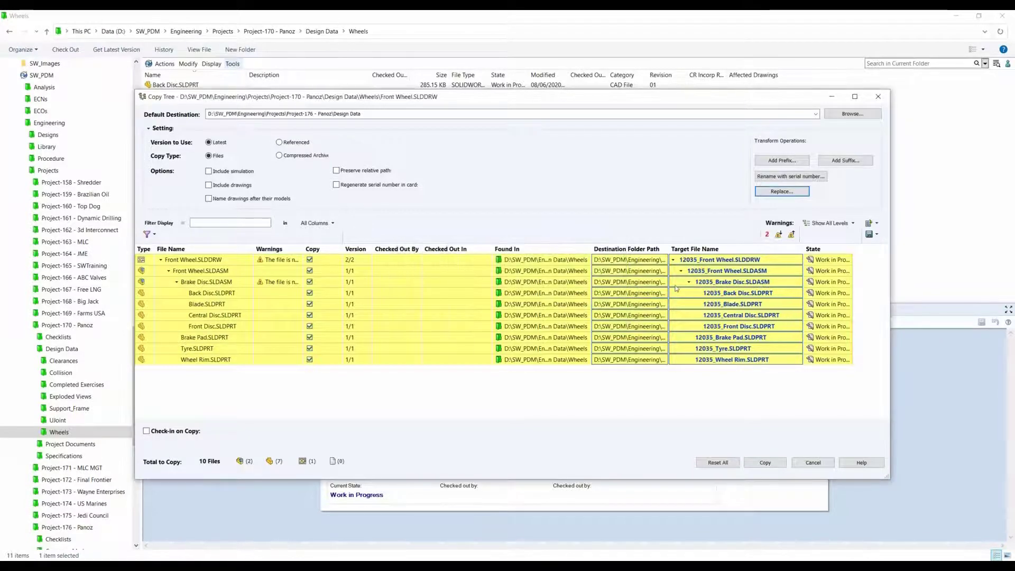
Step: Exclude Brake Pad.SLDPRT from the copy and rename all assemblies and parts with the CAD Serial number, setting drawings to <Do Not Rename>
{"action": "left_click", "coordinate": [689, 375]}
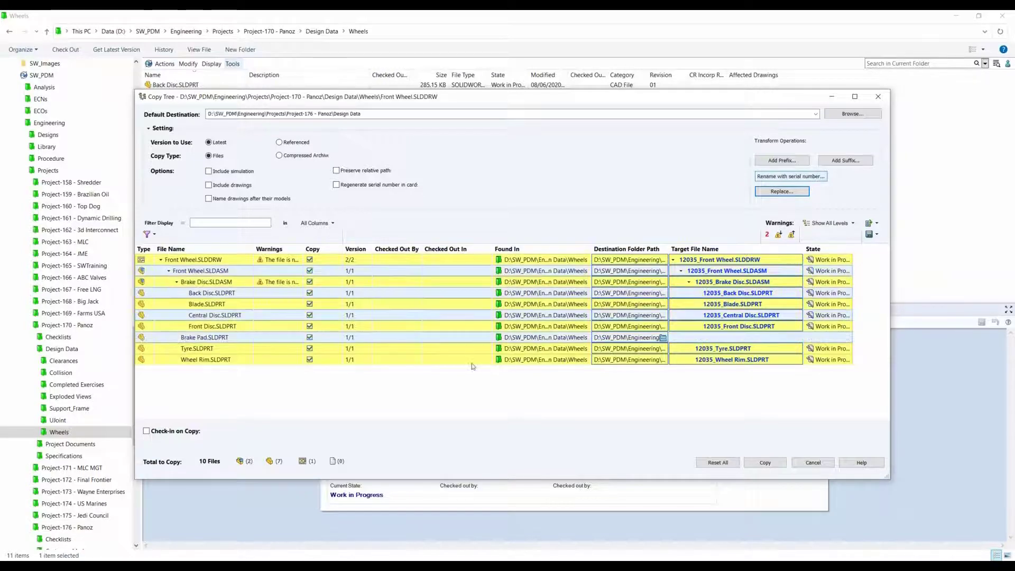
{"action": "left_click", "coordinate": [309, 338]}
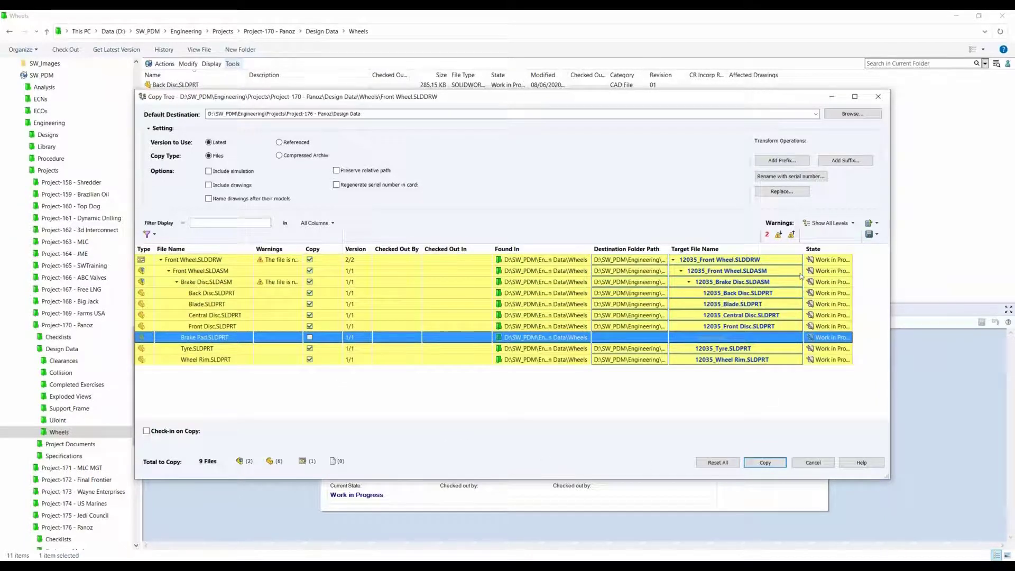
{"action": "left_click", "coordinate": [818, 177]}
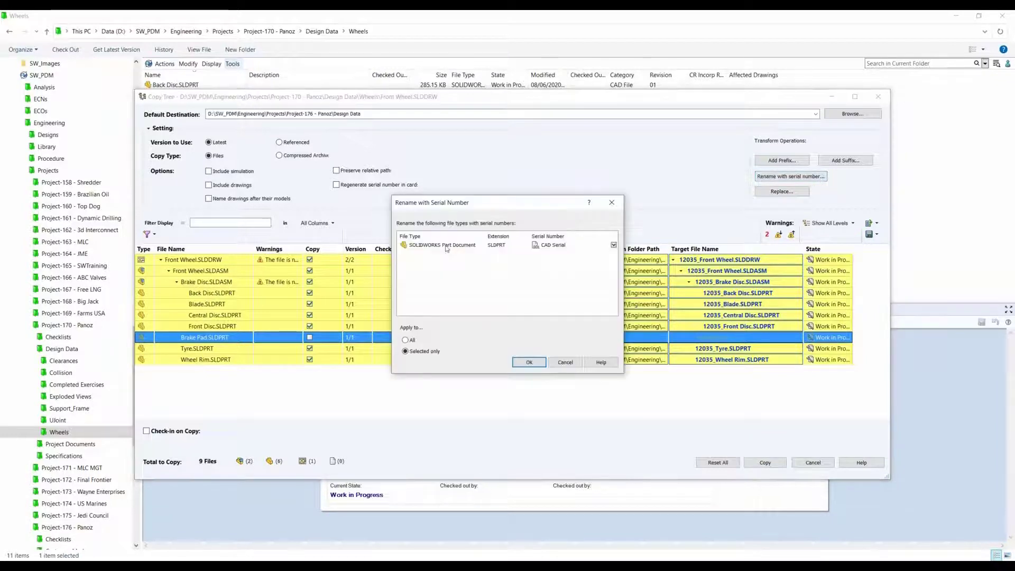
{"action": "left_click", "coordinate": [446, 246]}
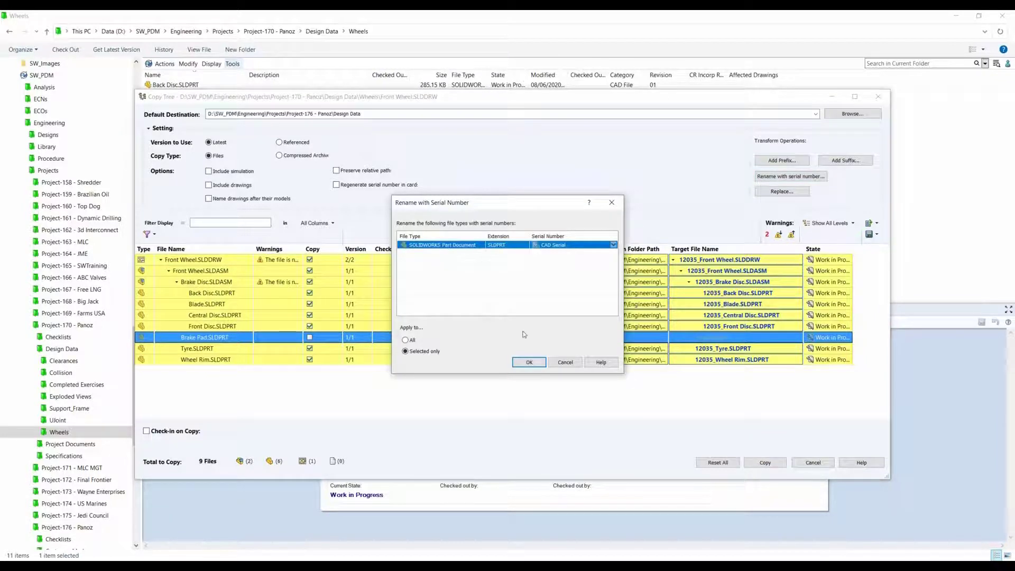
{"action": "left_click", "coordinate": [406, 340]}
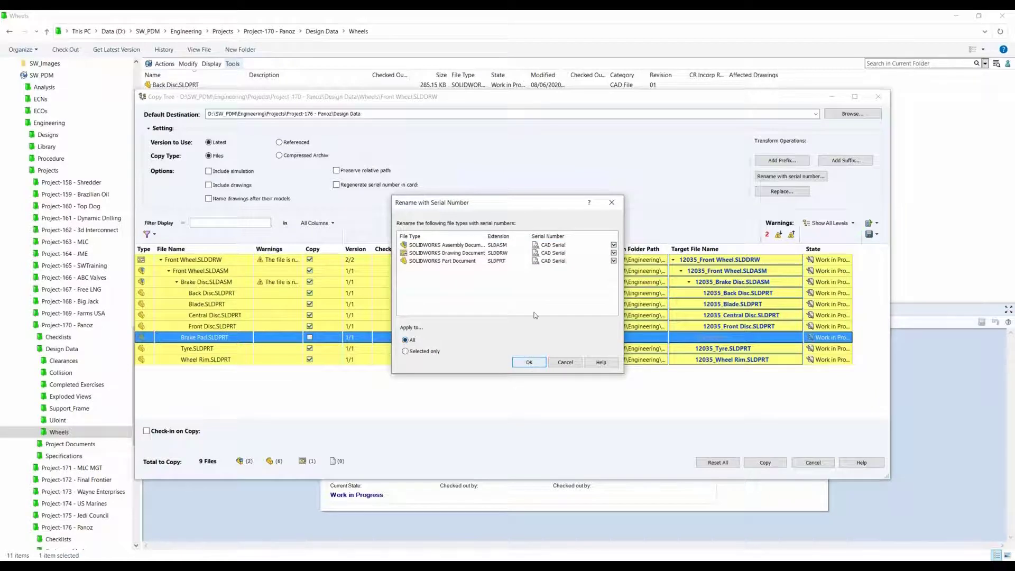
{"action": "left_click", "coordinate": [614, 256]}
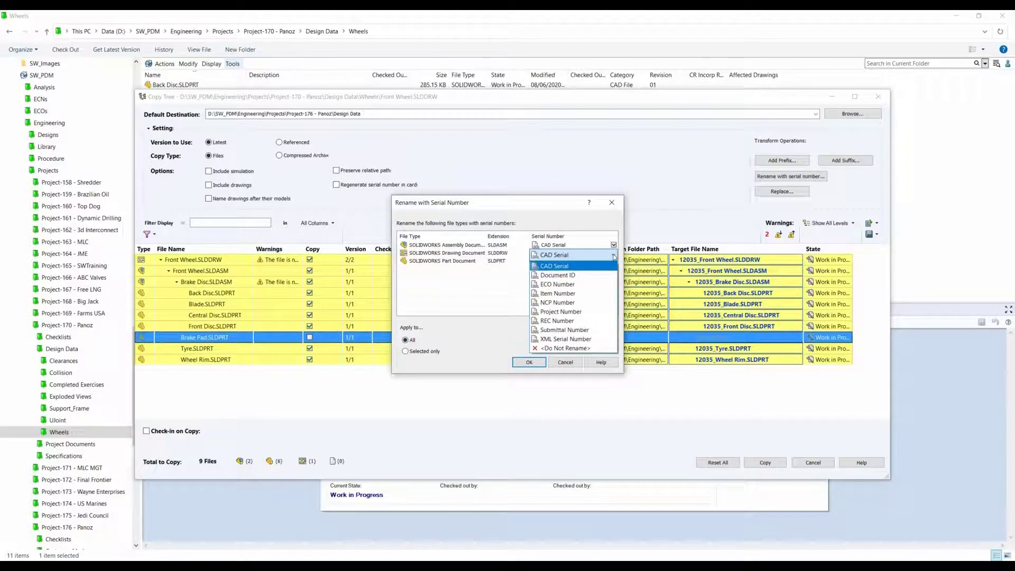
{"action": "left_click", "coordinate": [582, 348]}
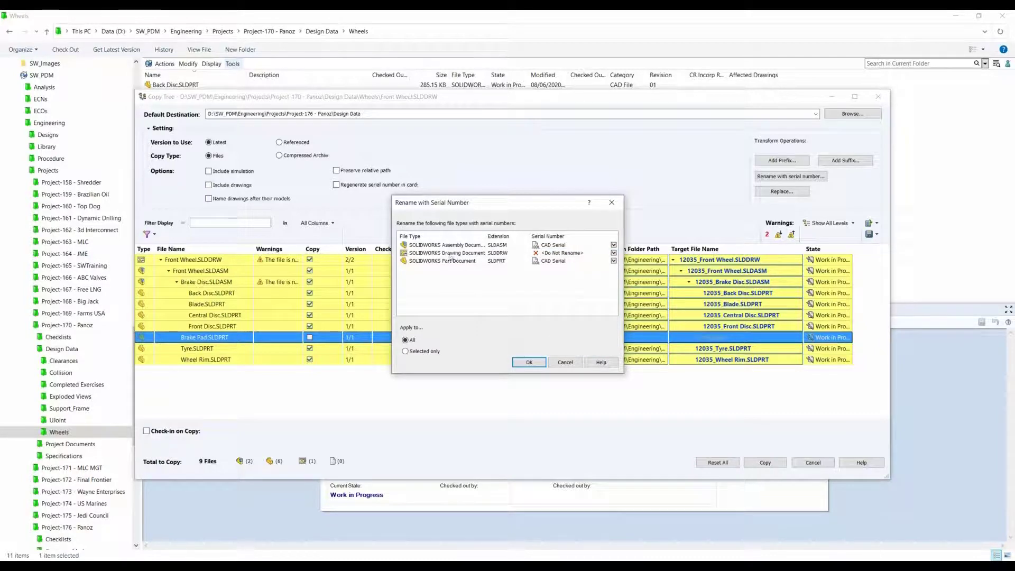
{"action": "left_click", "coordinate": [529, 362]}
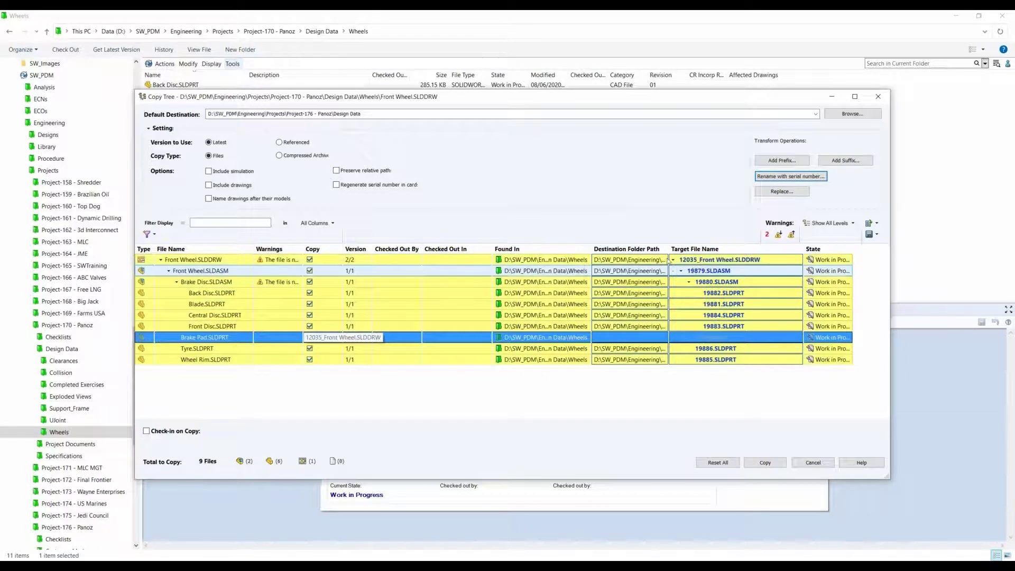
Step: Enable the option to name drawings after their models
{"action": "left_click", "coordinate": [217, 200]}
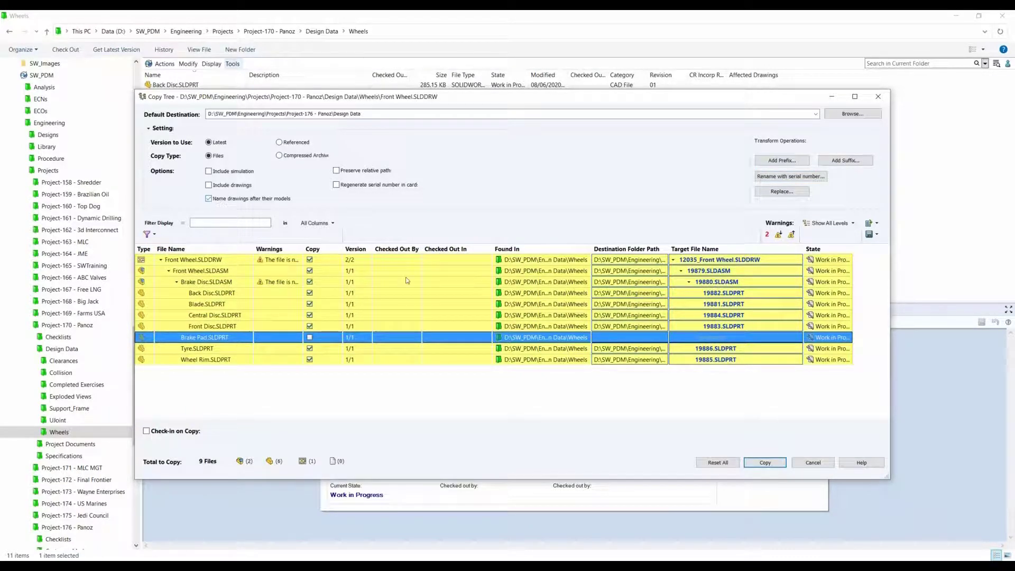
{"action": "left_click", "coordinate": [249, 198]}
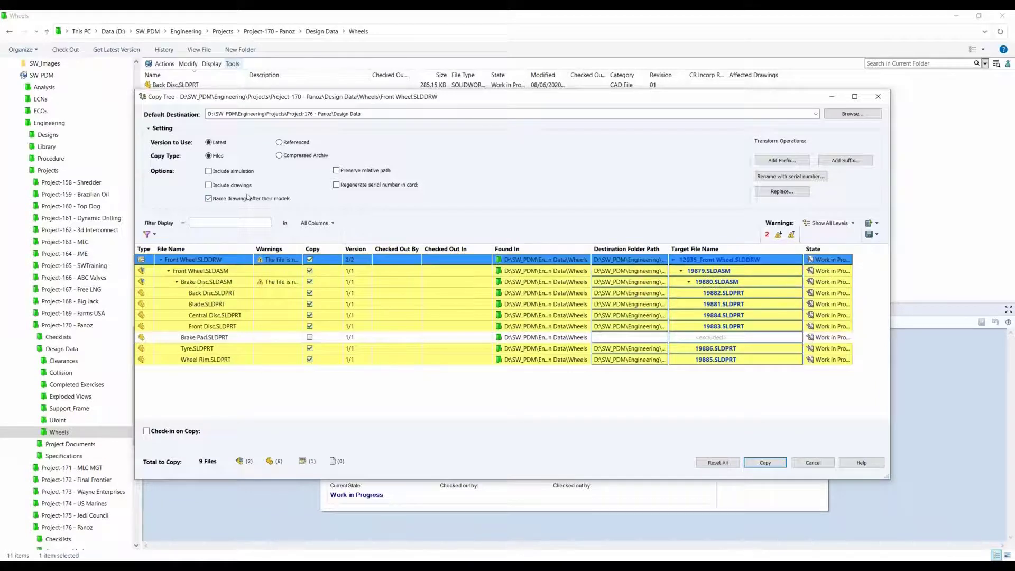
{"action": "left_click", "coordinate": [254, 199]}
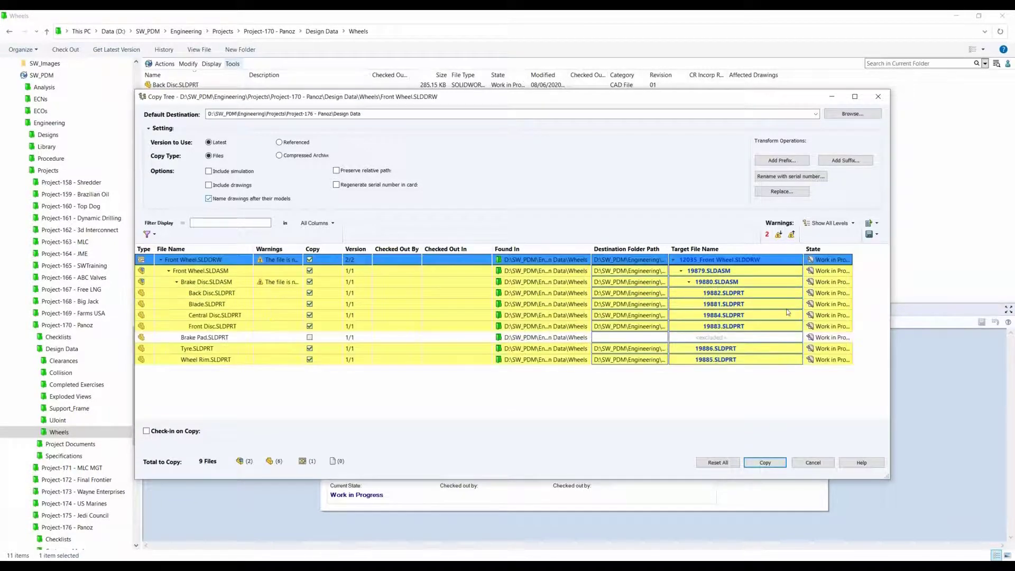
Step: Copy the number from the Front Wheel assembly's target name into the drawing's target name, making it 19879.SLDDRW
{"action": "left_click", "coordinate": [689, 271]}
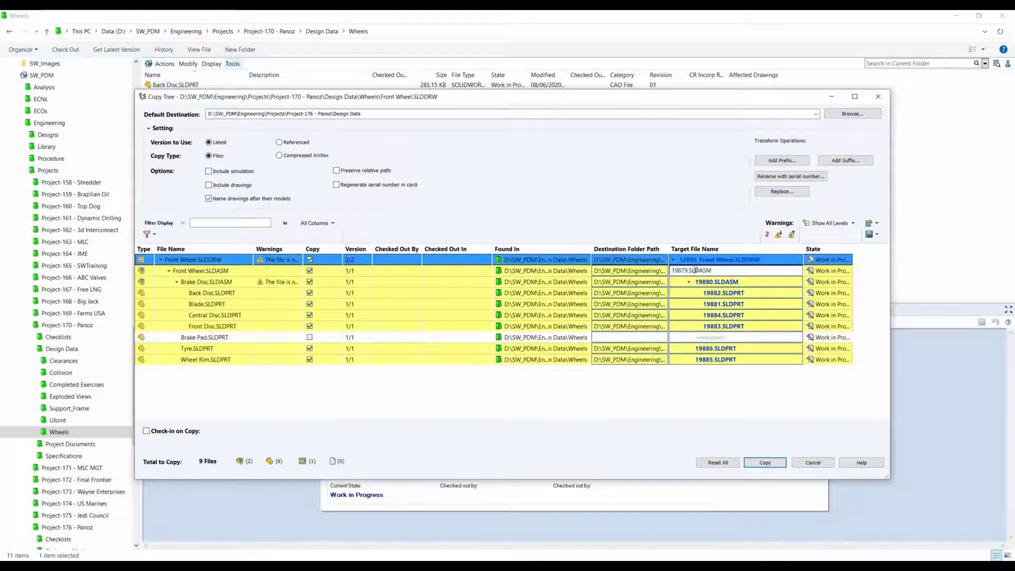
{"action": "left_click_drag", "start_coordinate": [688, 271], "coordinate": [577, 277]}
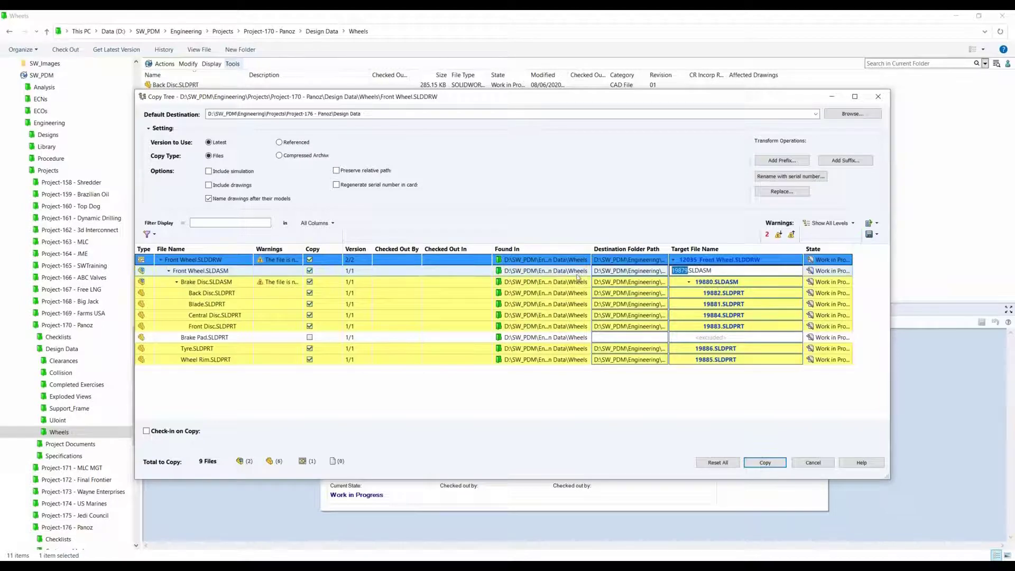
{"action": "left_click", "coordinate": [717, 260]}
{"action": "left_click", "coordinate": [723, 260]}
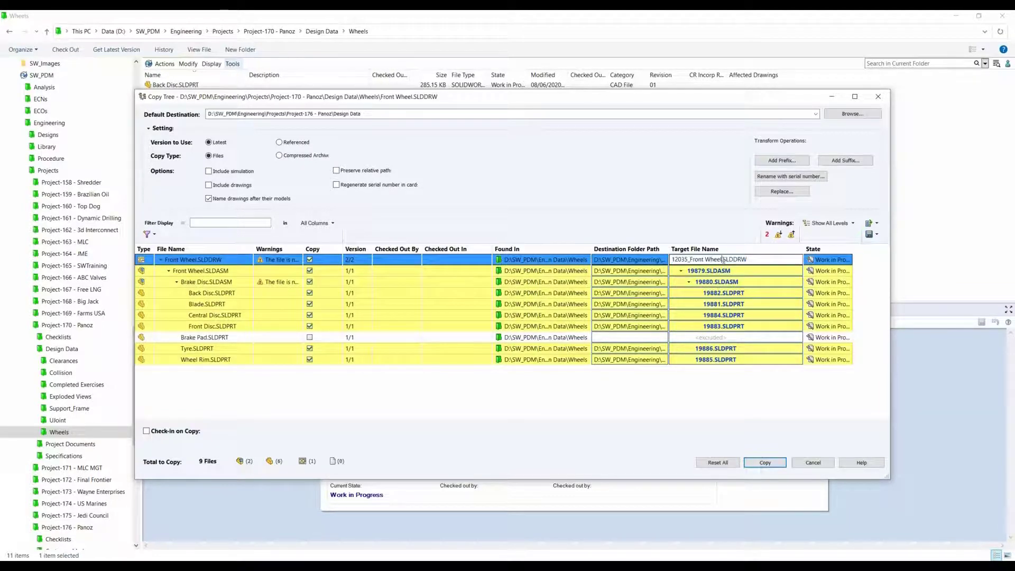
{"action": "left_click_drag", "start_coordinate": [722, 260], "coordinate": [540, 249]}
{"action": "key", "text": "ctrl+v"}
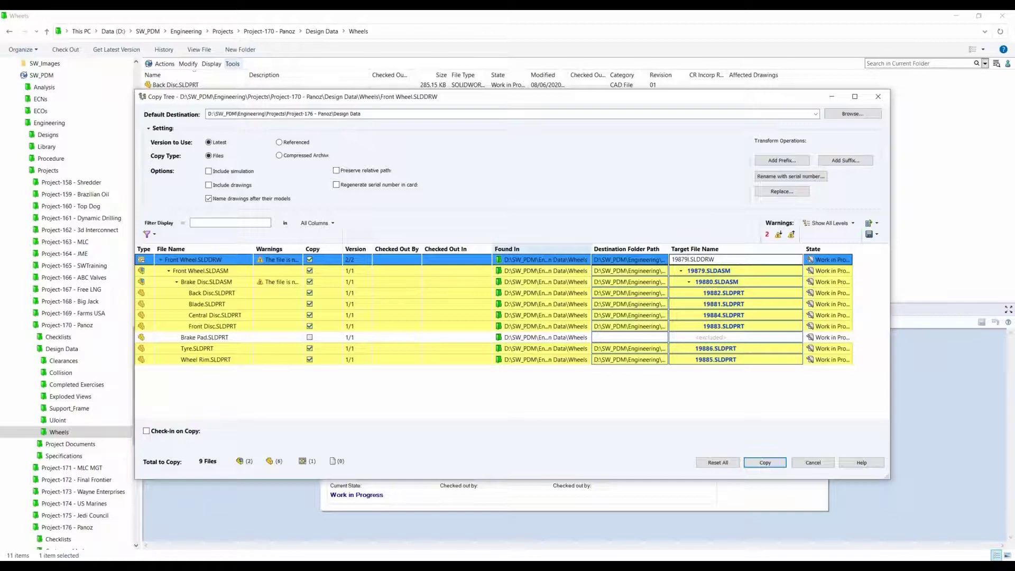
{"action": "key", "text": "Delete"}
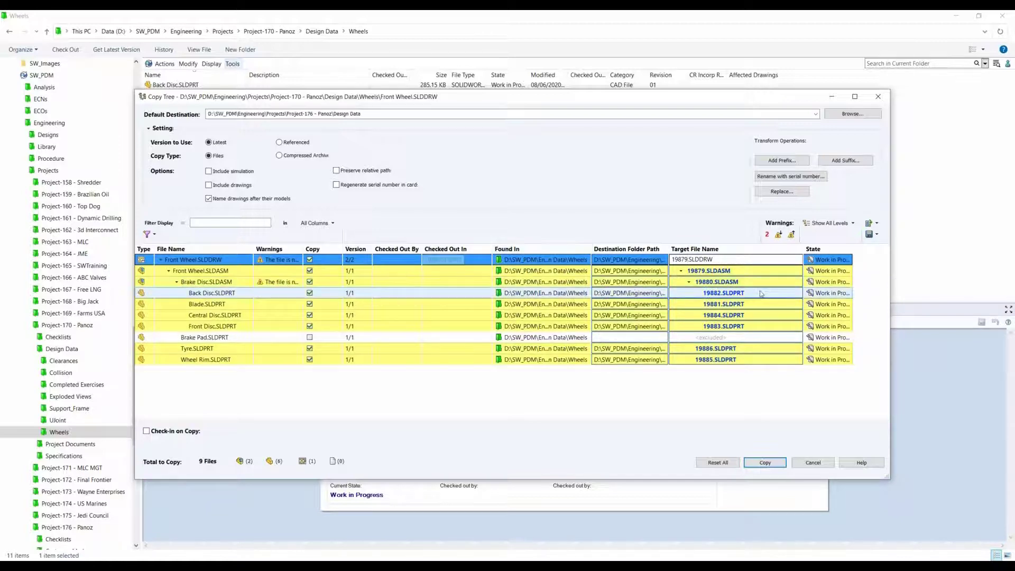
Step: Run the Copy Tree operation to create the renamed wheel files in Project-176's Design Data folder
{"action": "left_click", "coordinate": [723, 293]}
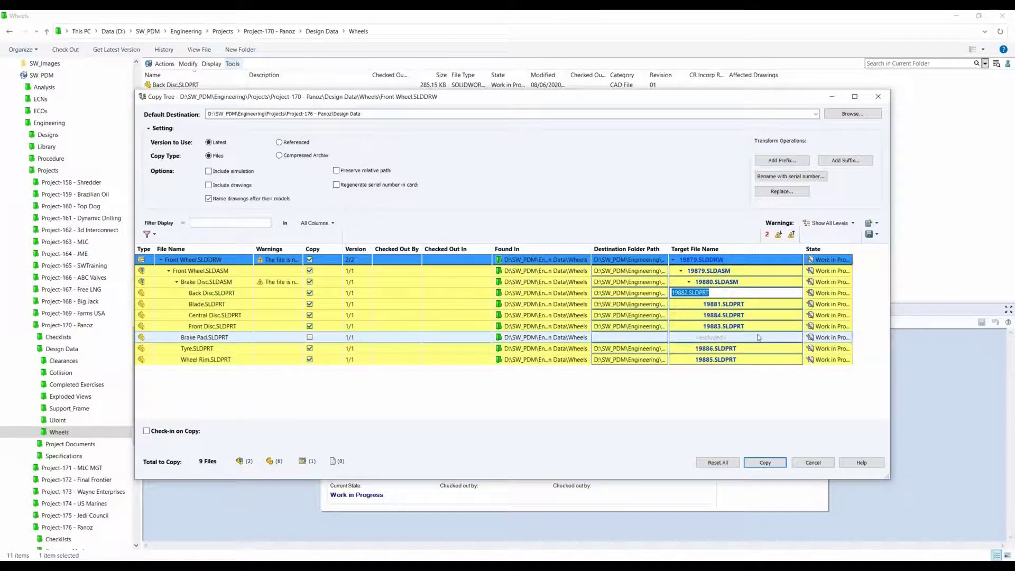
{"action": "left_click", "coordinate": [735, 433]}
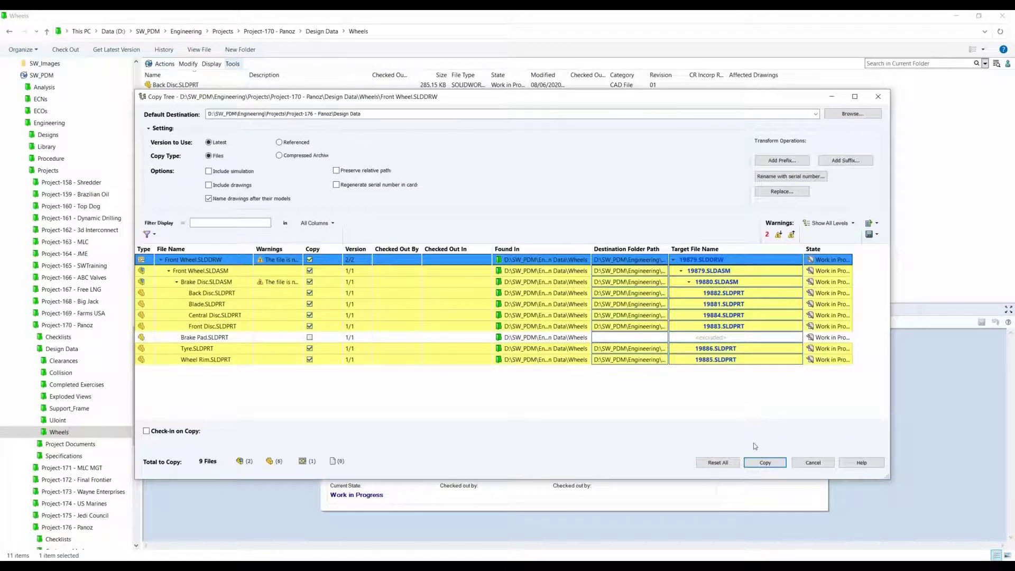
{"action": "left_click", "coordinate": [768, 465]}
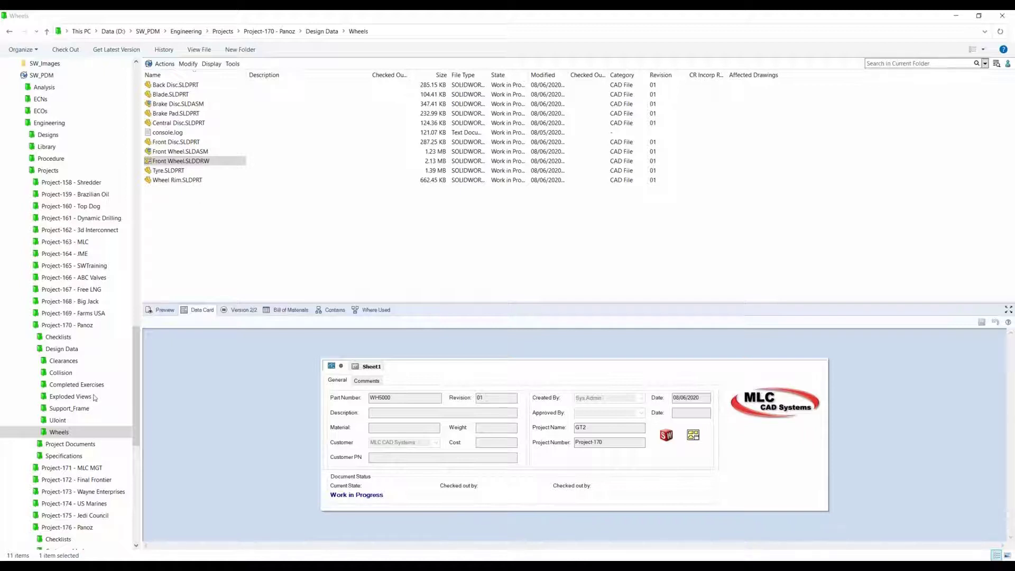
Step: Open the Design Data folder of Project-176 - Panoz in the vault
{"action": "left_click", "coordinate": [73, 526]}
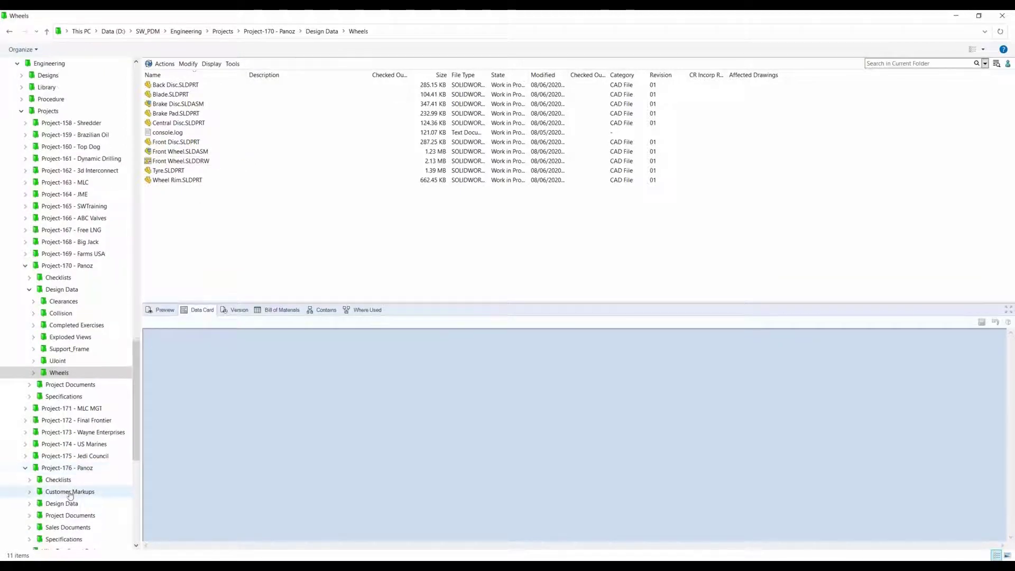
{"action": "scroll", "coordinate": [69, 491], "scroll_direction": "down", "scroll_amount": 1}
{"action": "left_click", "coordinate": [70, 480]}
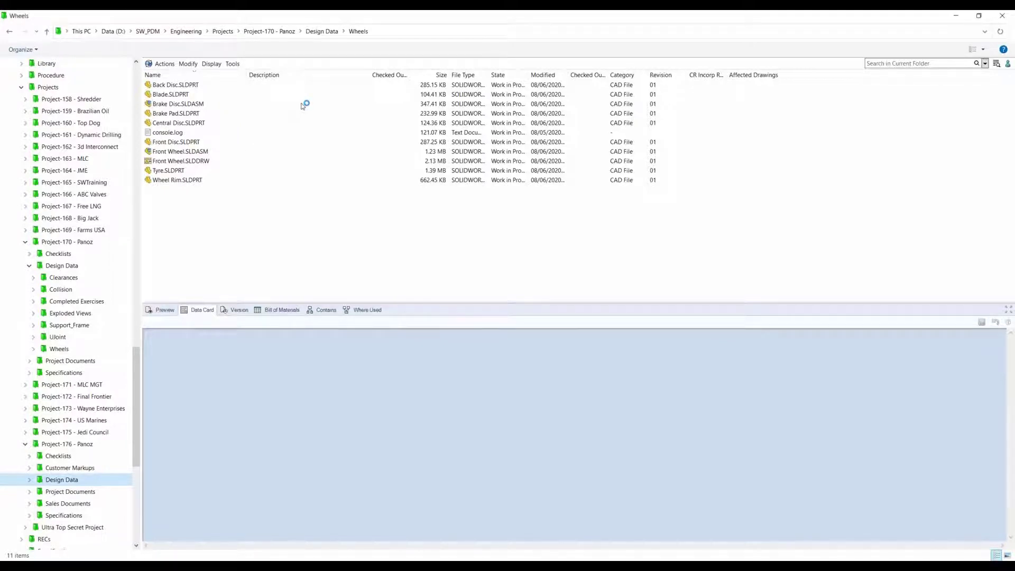
{"action": "left_click", "coordinate": [66, 482]}
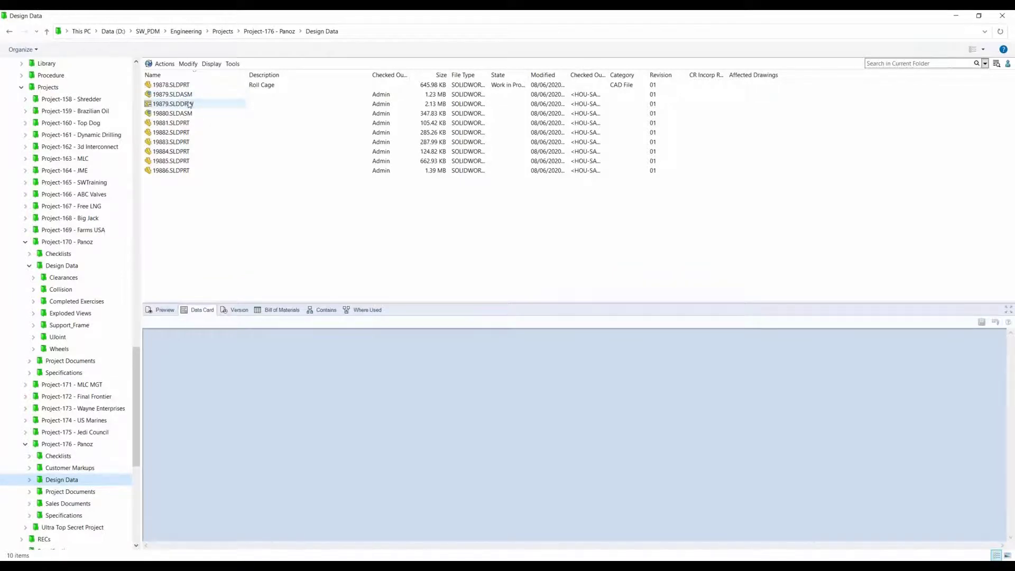
Step: Inspect the data card of drawing 19879.SLDDRW, preview assembly 19879.SLDASM and look at its 3D model
{"action": "left_click", "coordinate": [190, 105]}
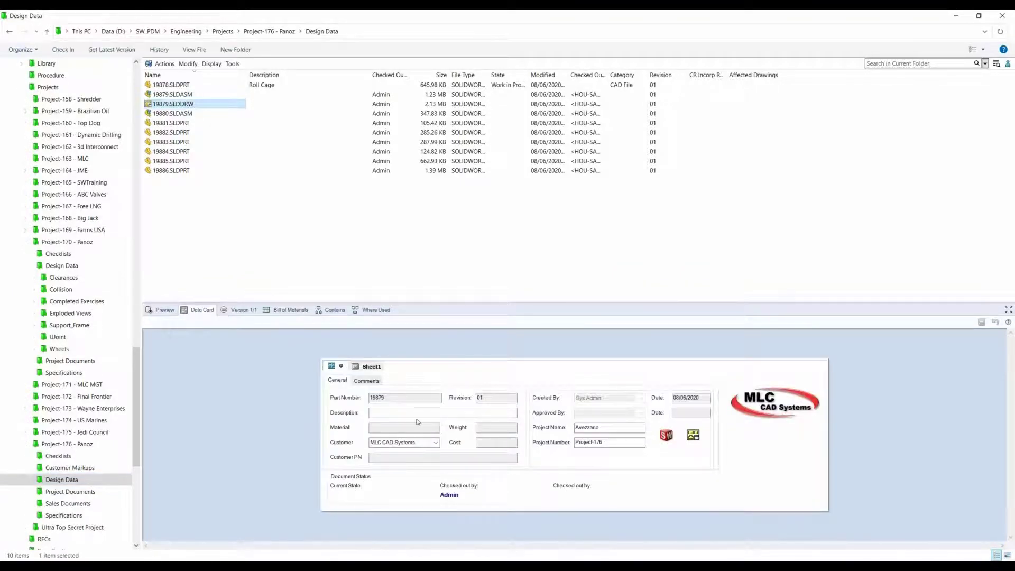
{"action": "left_click", "coordinate": [165, 310]}
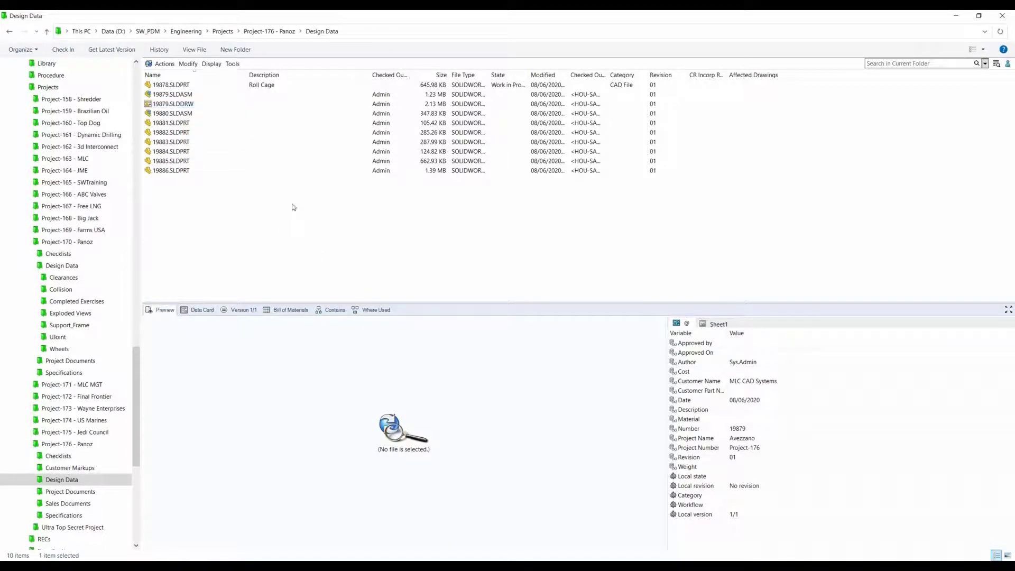
{"action": "left_click", "coordinate": [191, 105]}
{"action": "left_click", "coordinate": [185, 95]}
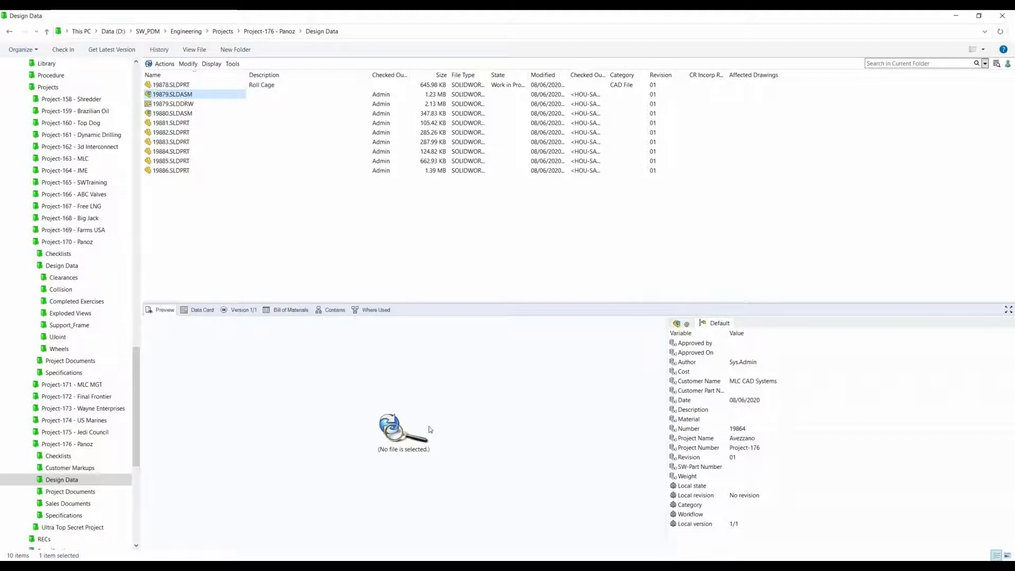
{"action": "left_click_drag", "start_coordinate": [313, 423], "coordinate": [497, 351]}
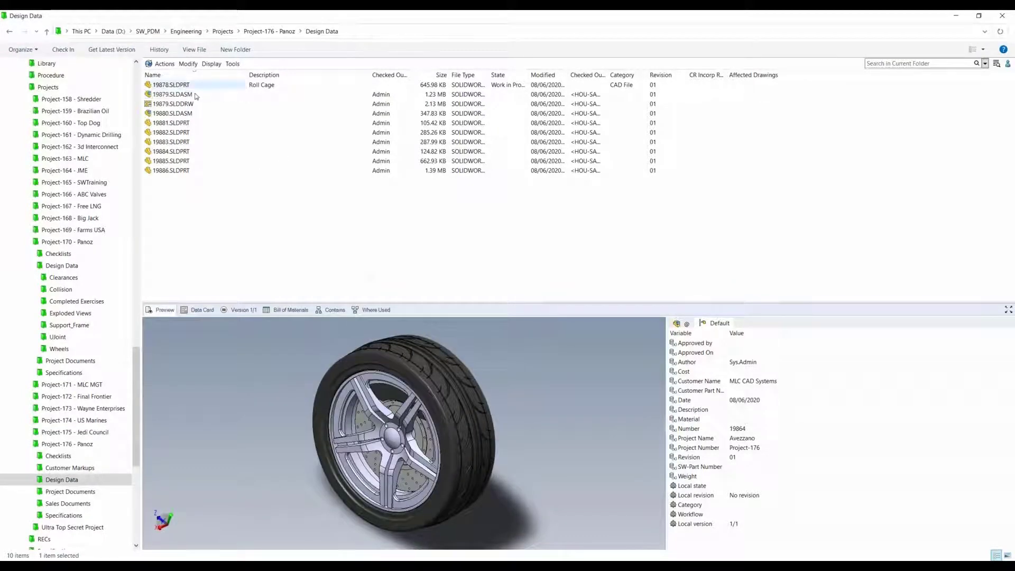
Step: Open drawing 19879.SLDDRW in SOLIDWORKS and open the wheel assembly from its front view
{"action": "left_click", "coordinate": [191, 104]}
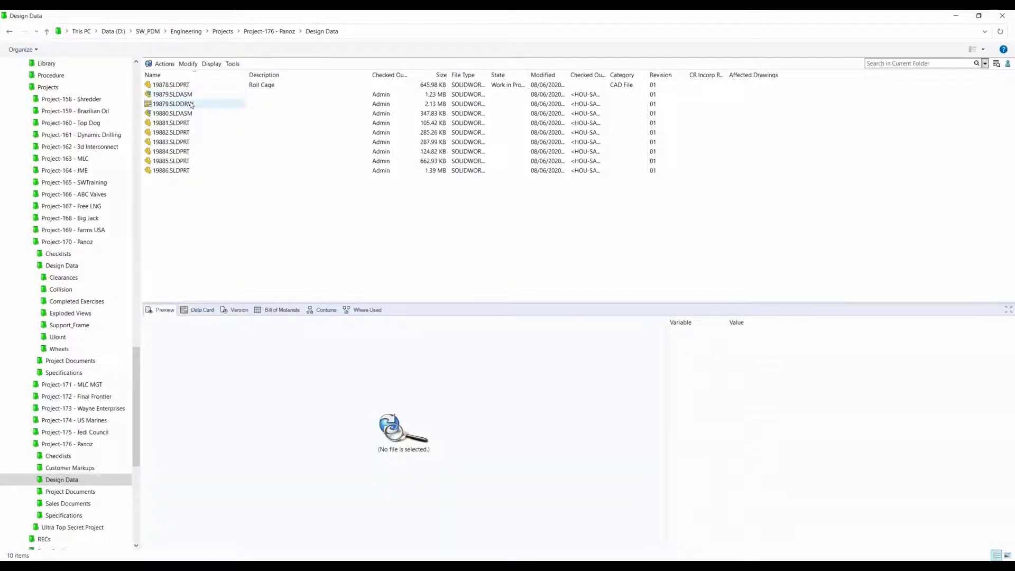
{"action": "left_click", "coordinate": [191, 104]}
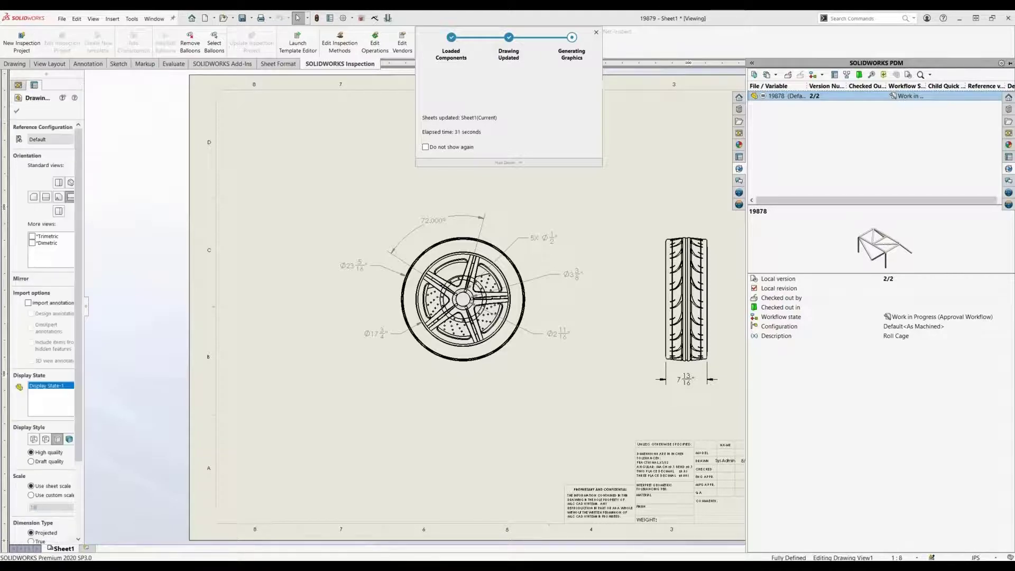
{"action": "right_click", "coordinate": [523, 263]}
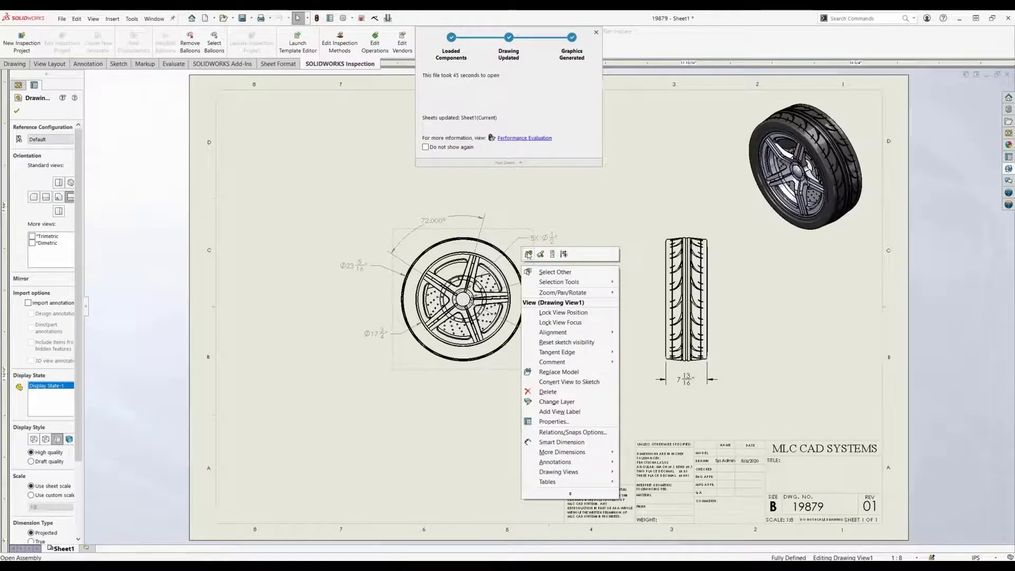
{"action": "left_click", "coordinate": [527, 259]}
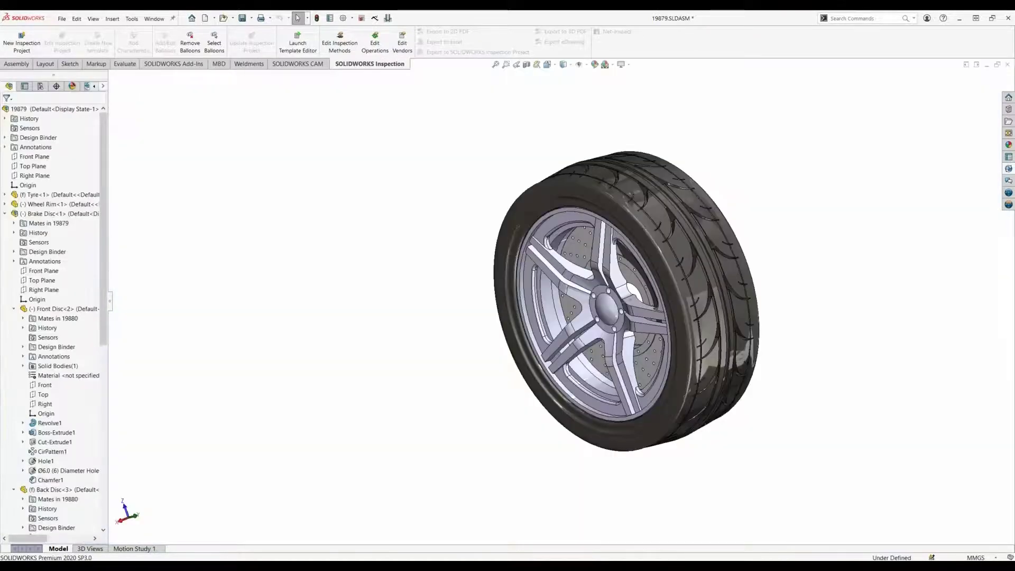
Step: Open the wheel rim part from the assembly and edit the sketch of Boss-Extrude5
{"action": "left_click", "coordinate": [577, 270]}
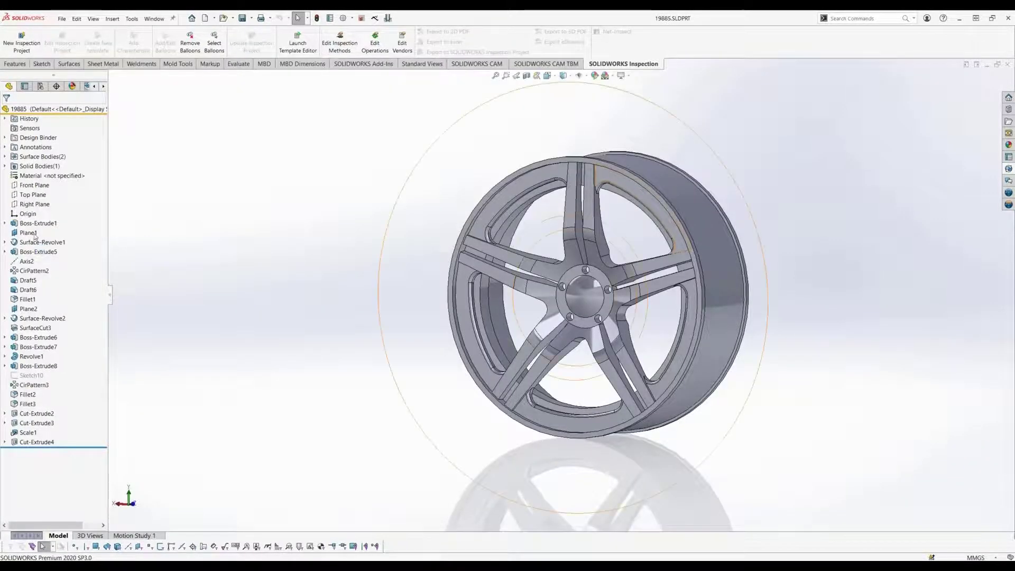
{"action": "left_click", "coordinate": [38, 251]}
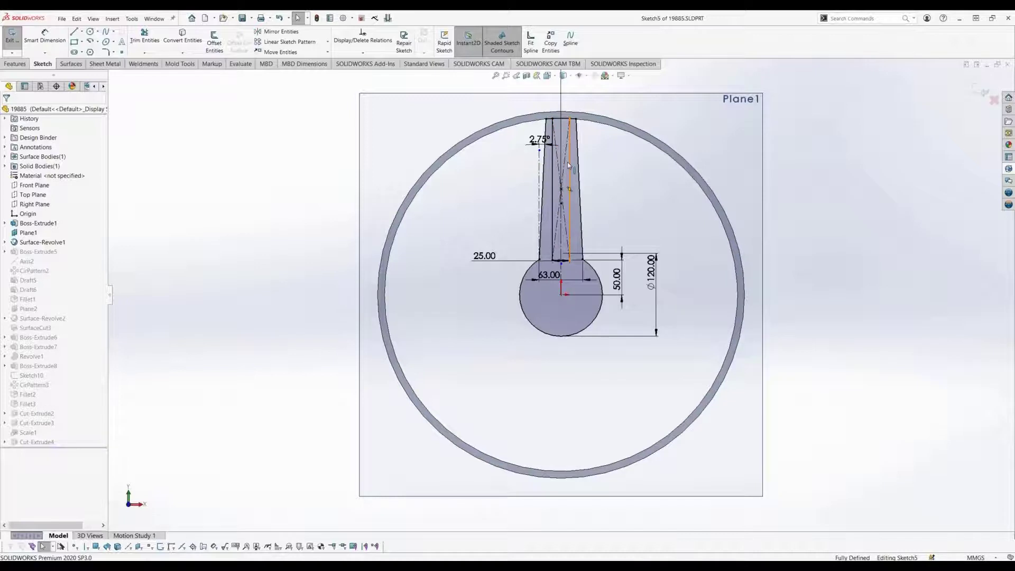
Step: Convert the inner spoke rectangle's line chain to construction geometry and exit the sketch to rebuild the rim
{"action": "left_click", "coordinate": [568, 163]}
{"action": "right_click", "coordinate": [568, 165]}
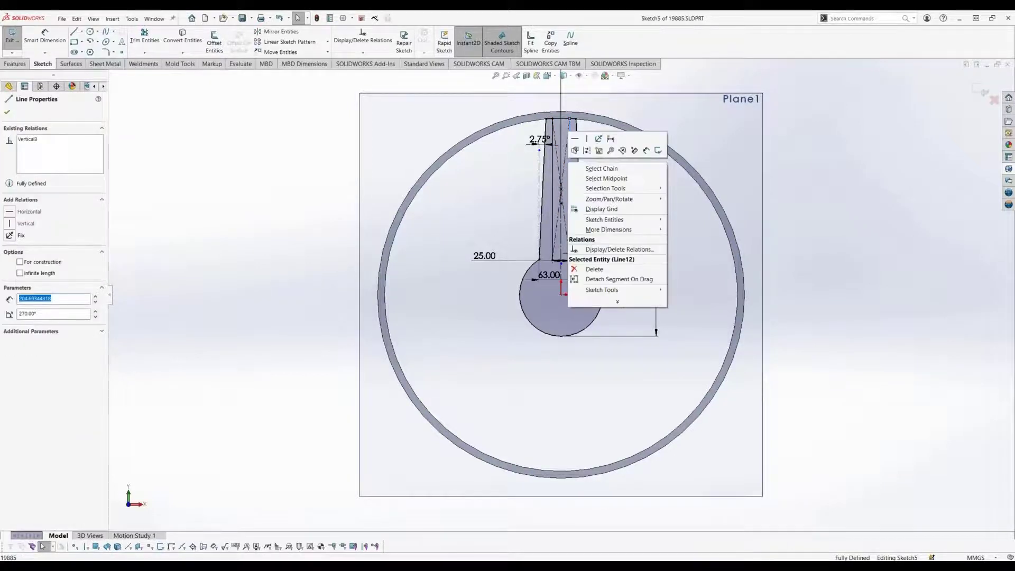
{"action": "left_click", "coordinate": [593, 171]}
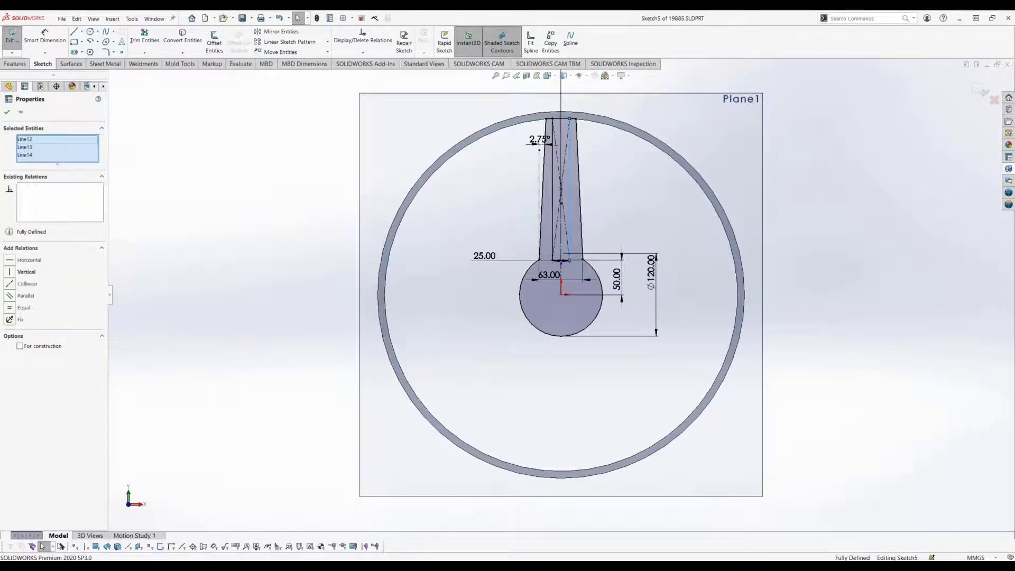
{"action": "left_click", "coordinate": [20, 347]}
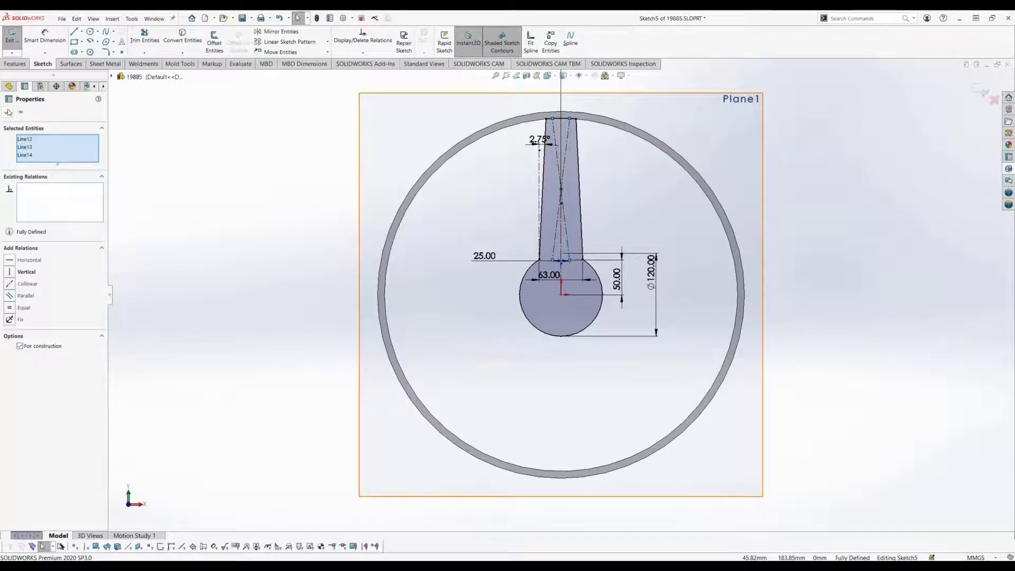
{"action": "left_click", "coordinate": [243, 222]}
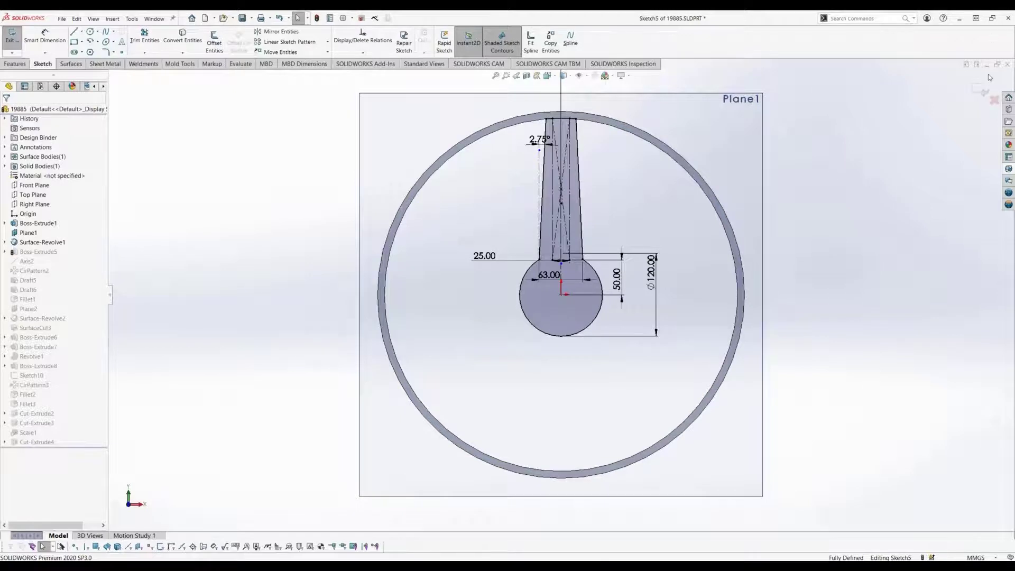
{"action": "left_click", "coordinate": [979, 90]}
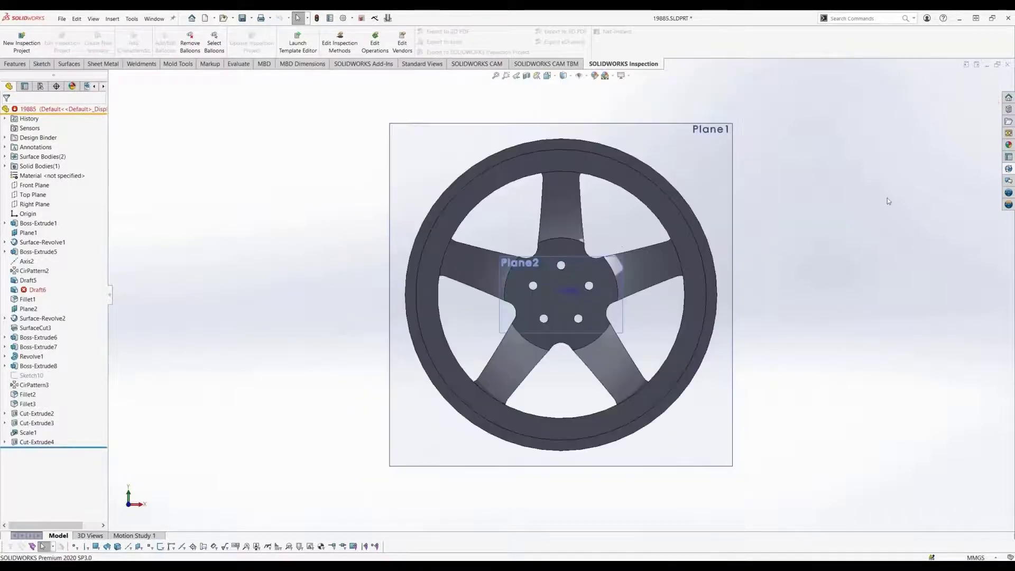
Step: Close rim part 19885.SLDPRT with its changes saved, and close assembly 19879.SLDASM, saving all modified documents
{"action": "middle_click_drag", "start_coordinate": [888, 200], "coordinate": [972, 270]}
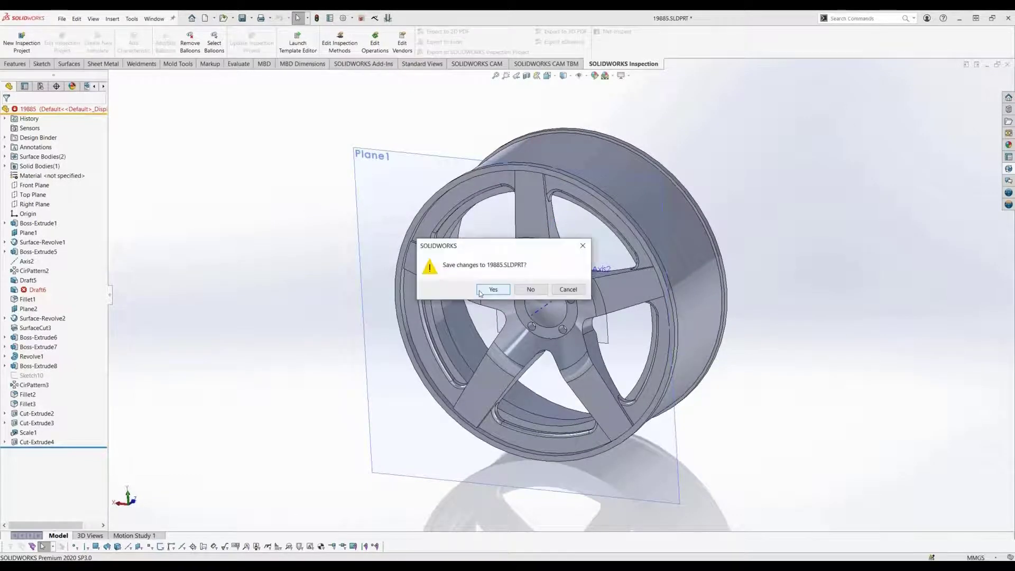
{"action": "left_click", "coordinate": [480, 291]}
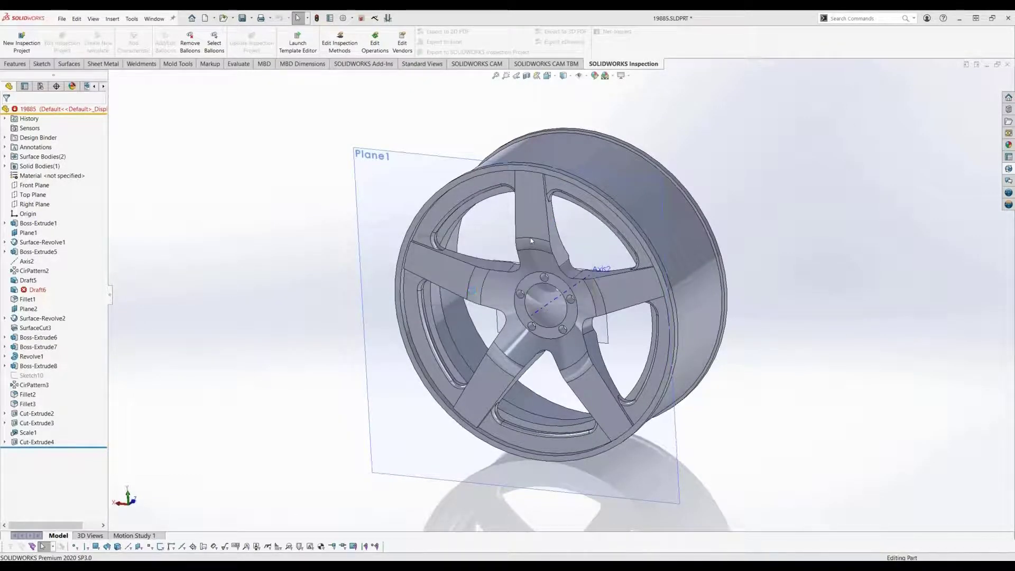
{"action": "left_click", "coordinate": [528, 295]}
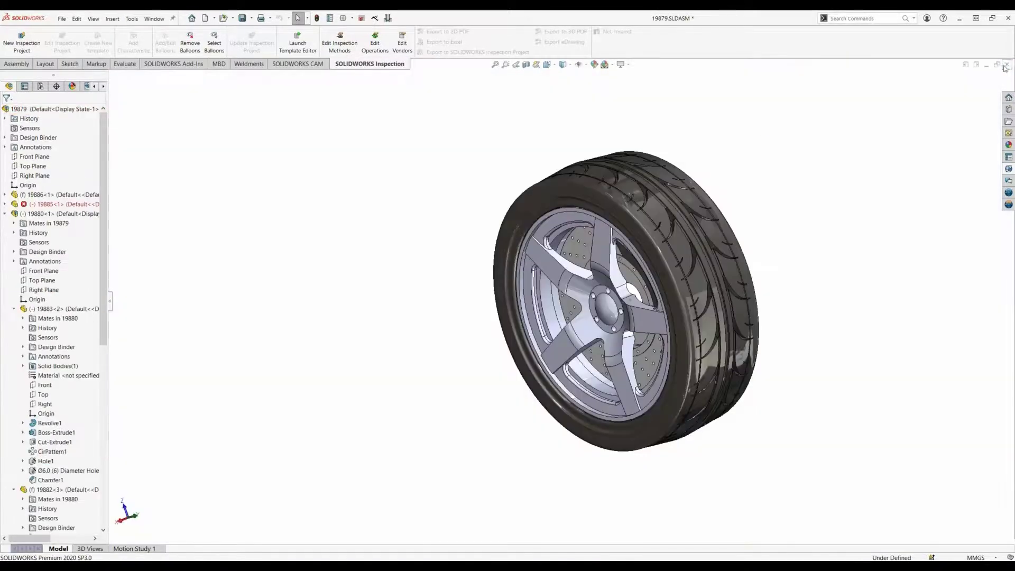
{"action": "left_click", "coordinate": [1007, 65]}
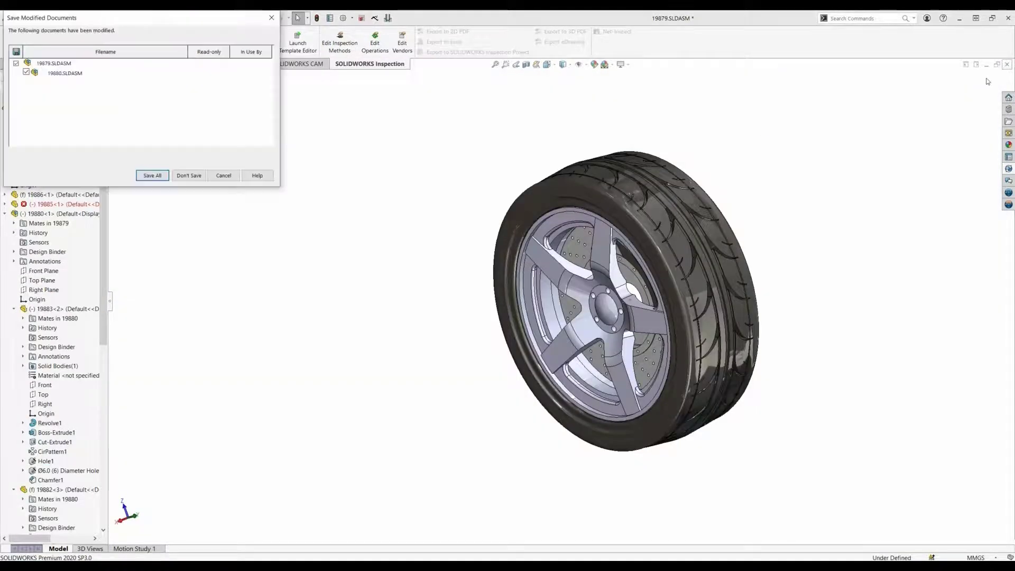
{"action": "key", "text": "Return"}
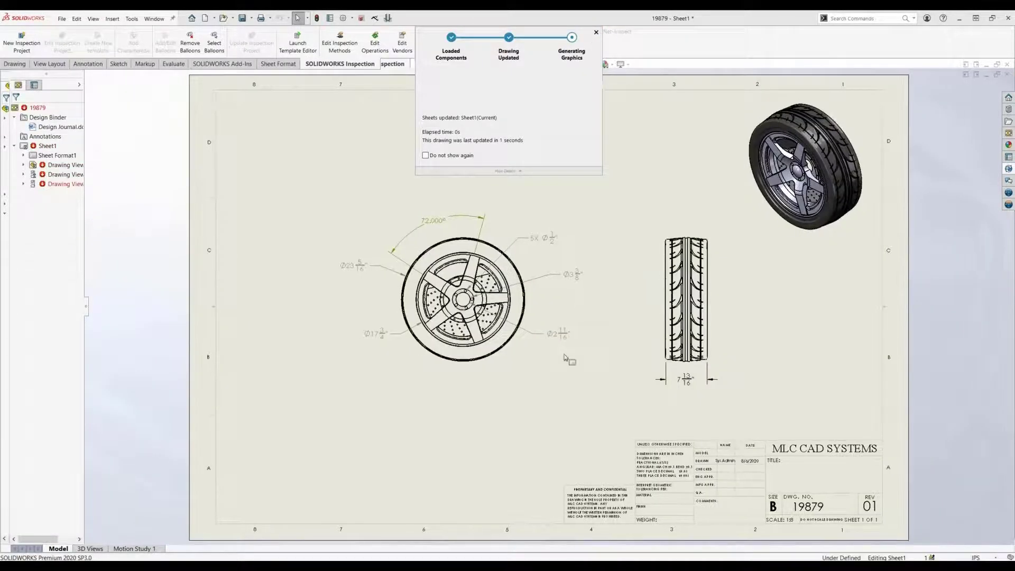
Step: Check in drawing 19879 and all its copied references with the comment "Change made to rim"
{"action": "left_click", "coordinate": [1009, 170]}
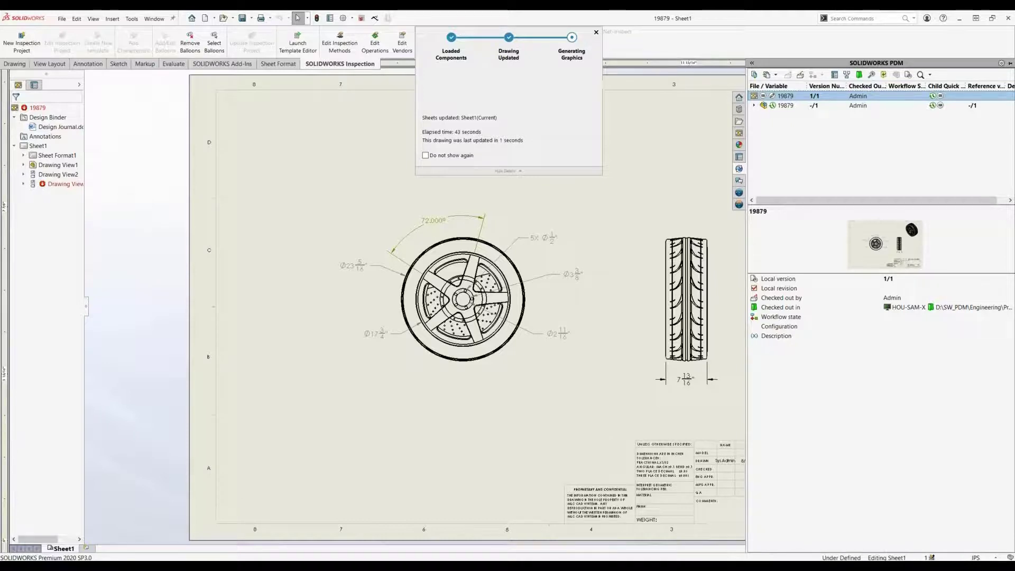
{"action": "mouse_move", "coordinate": [258, 567]}
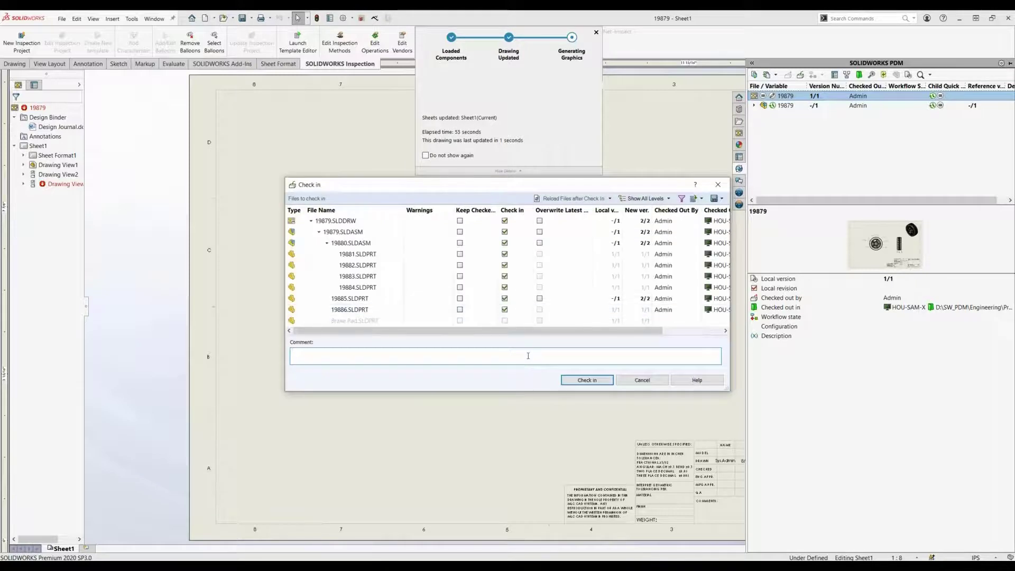
{"action": "type", "text": "Change made to rim"}
{"action": "left_click", "coordinate": [587, 380]}
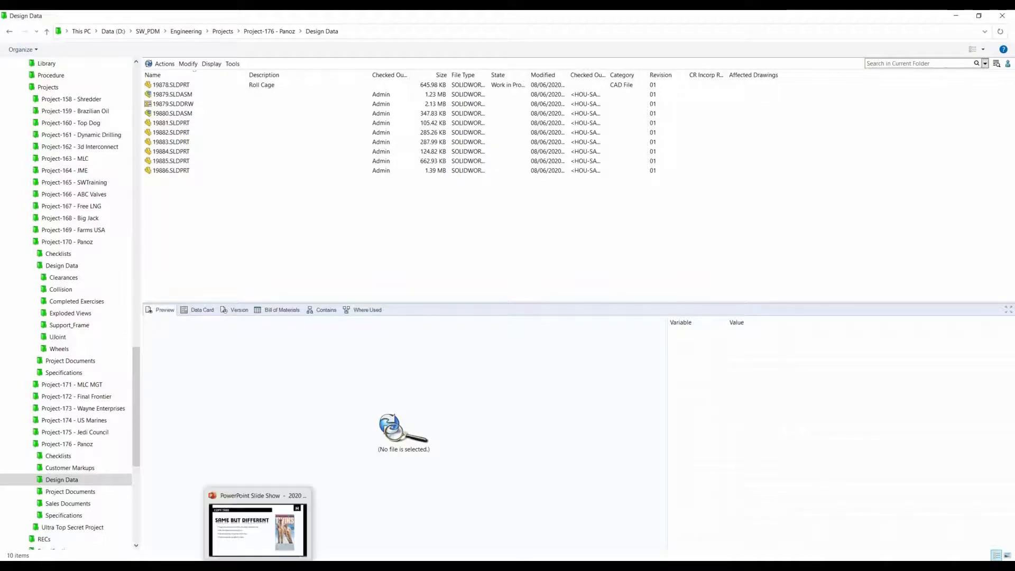
Step: Switch to the PowerPoint slide show with the Copy Tree slide
{"action": "left_click", "coordinate": [258, 567]}
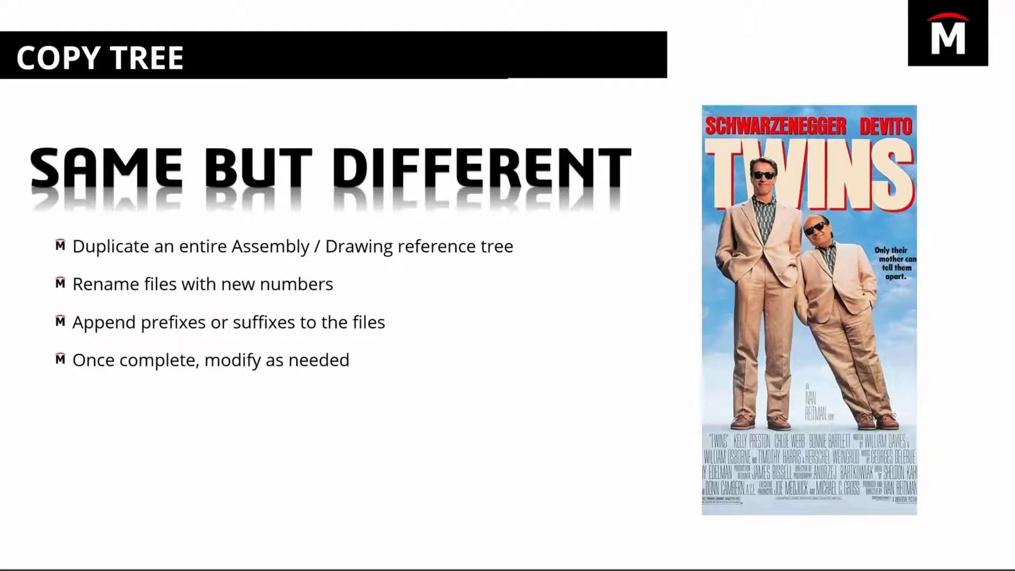